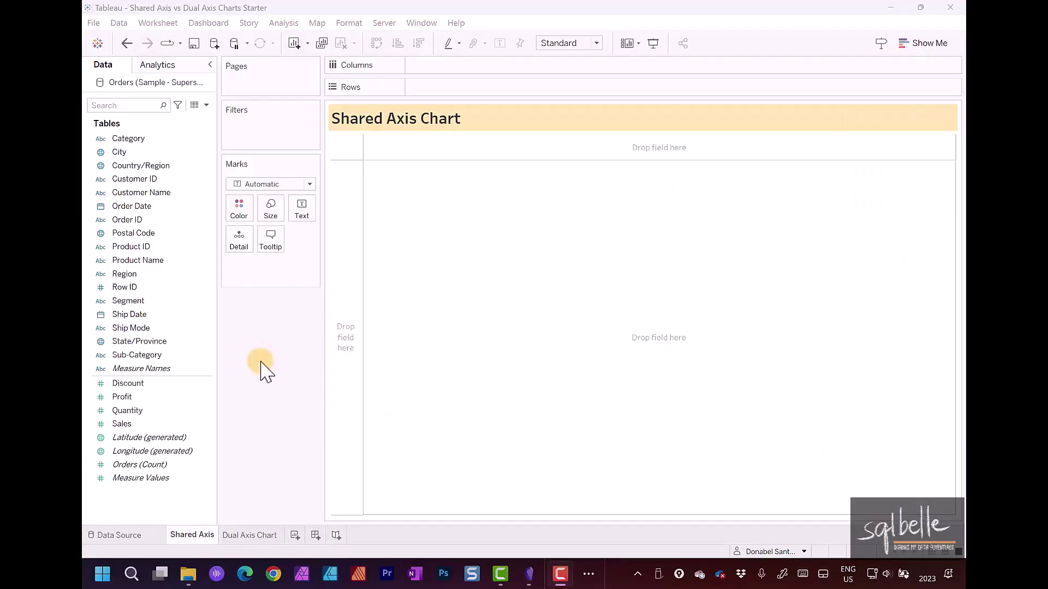
- Plot Sales as a line over the continuous month of Order Date, with months in columns and Sales in rows
{"action": "mouse_move", "coordinate": [214, 207]}
{"action": "left_mouse_down"}
{"action": "mouse_move", "coordinate": [416, 140]}
{"action": "mouse_move", "coordinate": [465, 74]}
{"action": "left_mouse_up"}
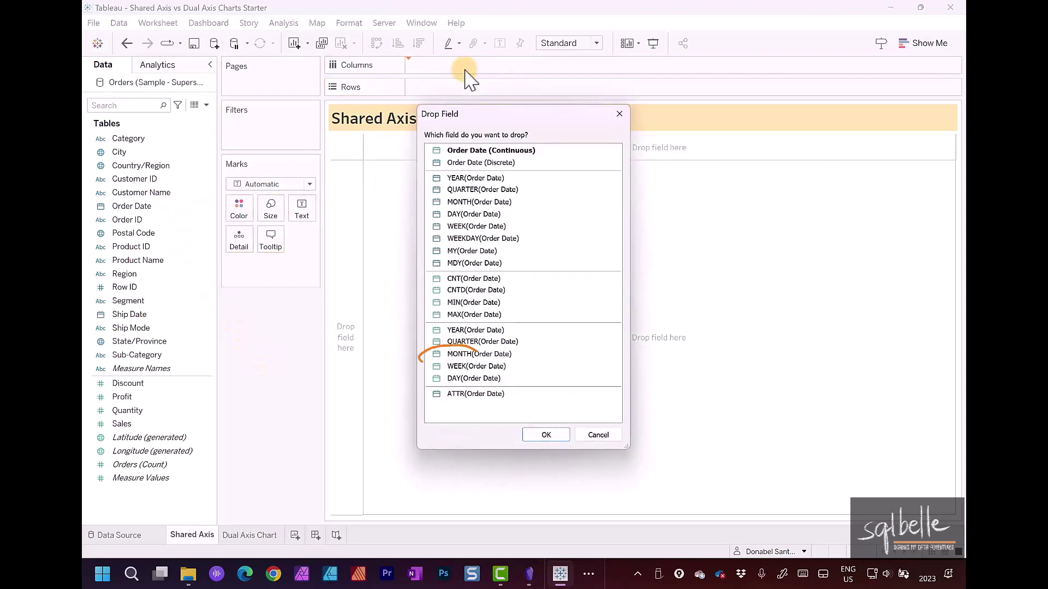
{"action": "left_click", "coordinate": [479, 354]}
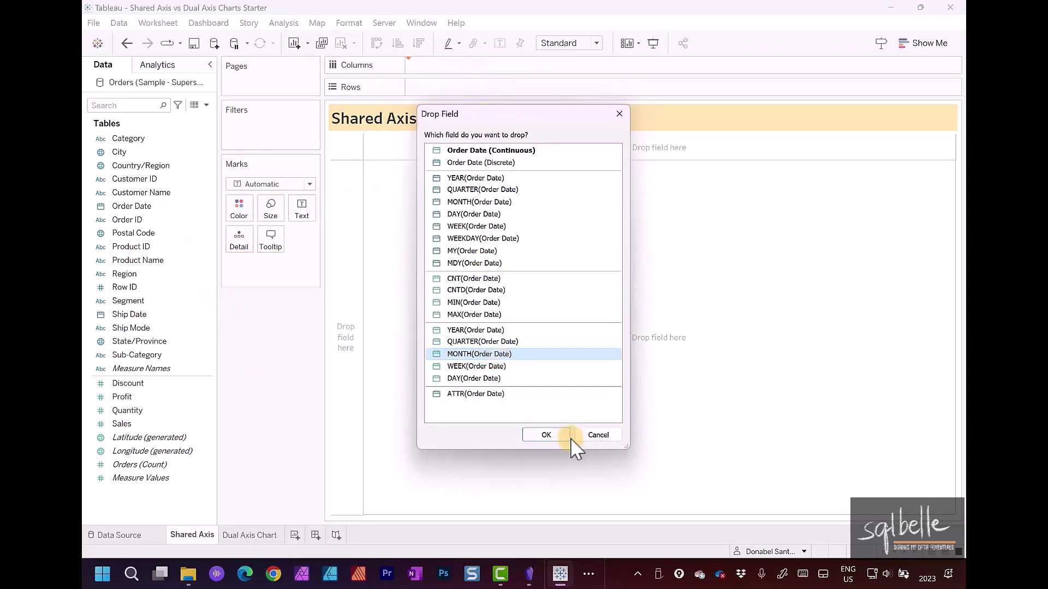
{"action": "left_click", "coordinate": [556, 435]}
{"action": "mouse_move", "coordinate": [154, 435]}
{"action": "left_mouse_down"}
{"action": "mouse_move", "coordinate": [342, 252]}
{"action": "mouse_move", "coordinate": [462, 90]}
{"action": "left_mouse_up"}
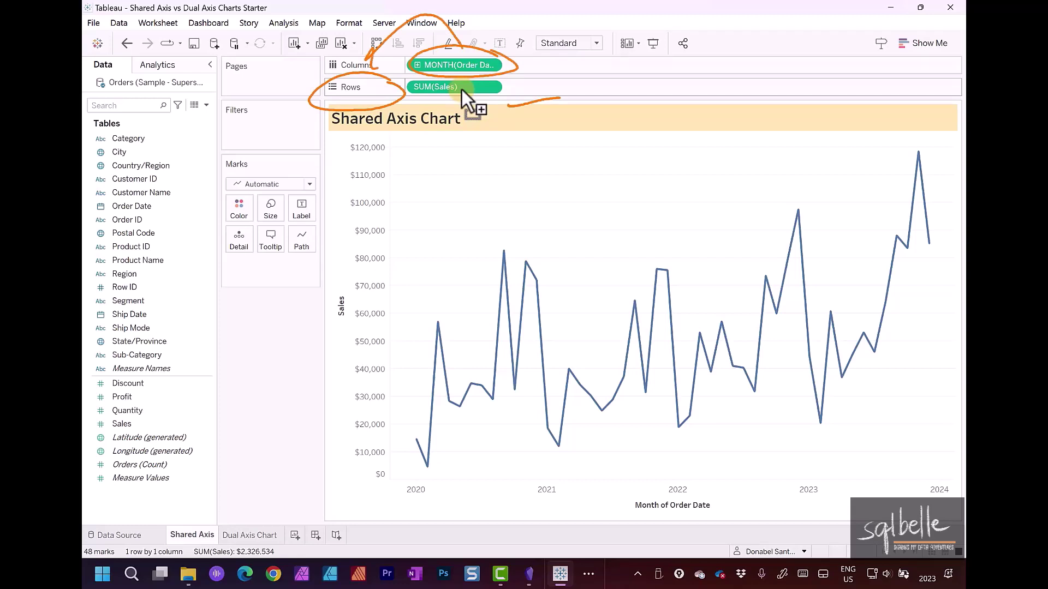
- Add Profit to the existing Sales axis so both measures share one vertical axis
{"action": "left_click_drag", "start_coordinate": [143, 397], "coordinate": [352, 315]}
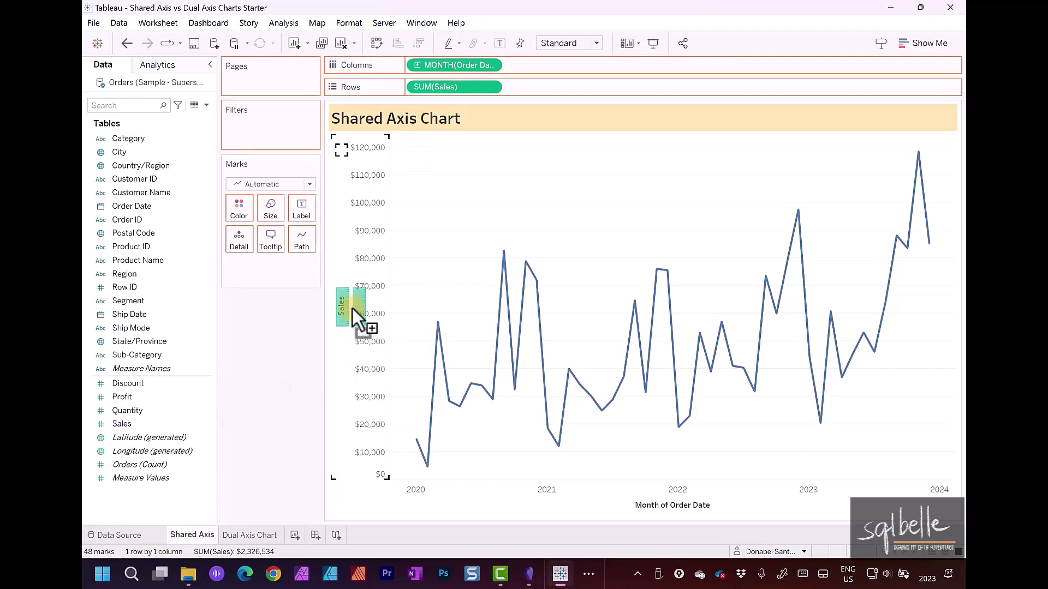
{"action": "left_click_drag", "start_coordinate": [353, 309], "coordinate": [352, 309]}
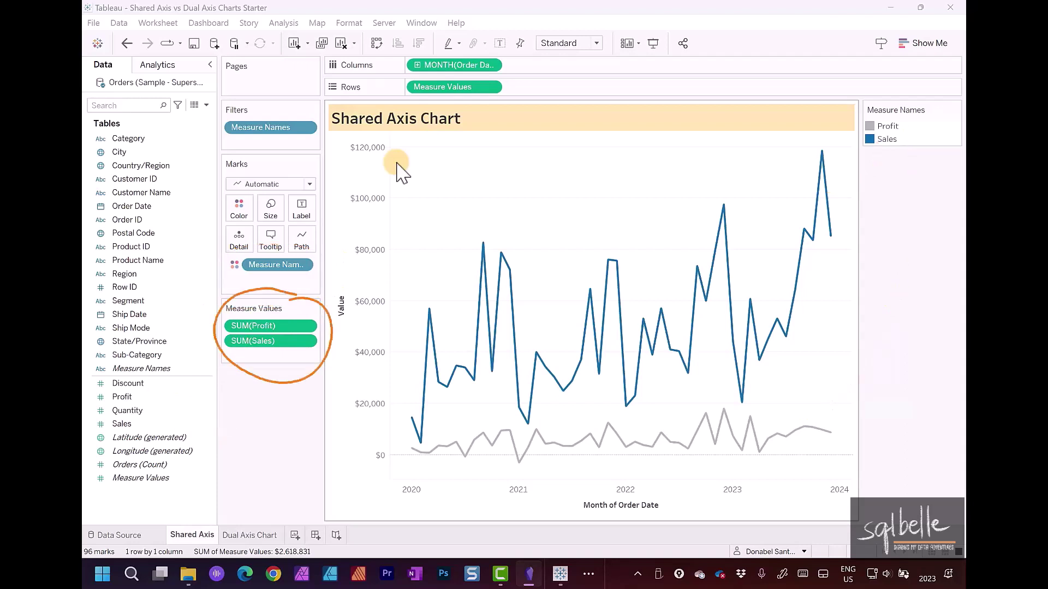
{"action": "left_click", "coordinate": [632, 45]}
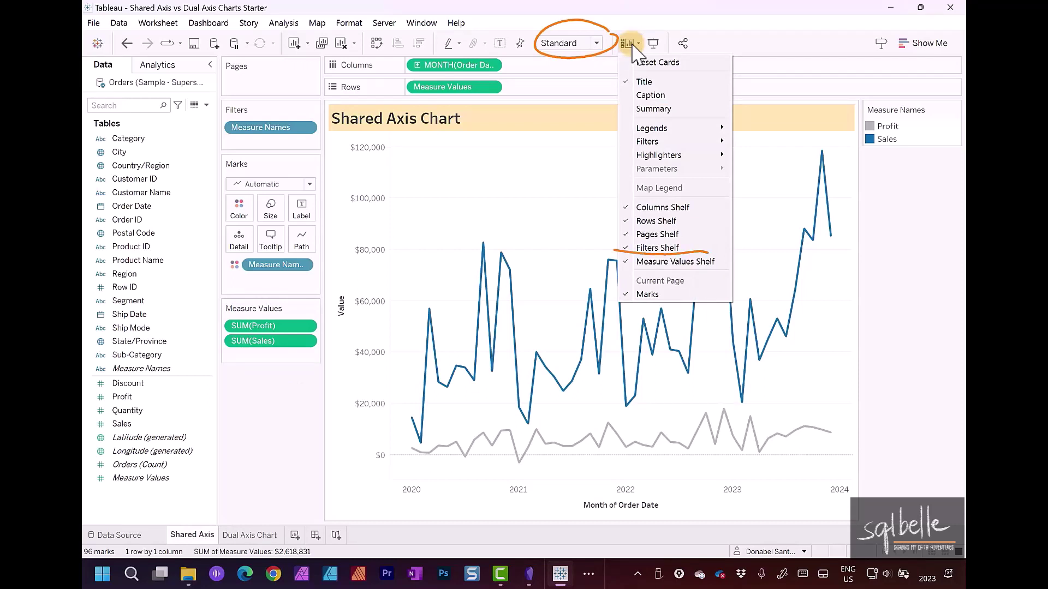
{"action": "left_click", "coordinate": [633, 48]}
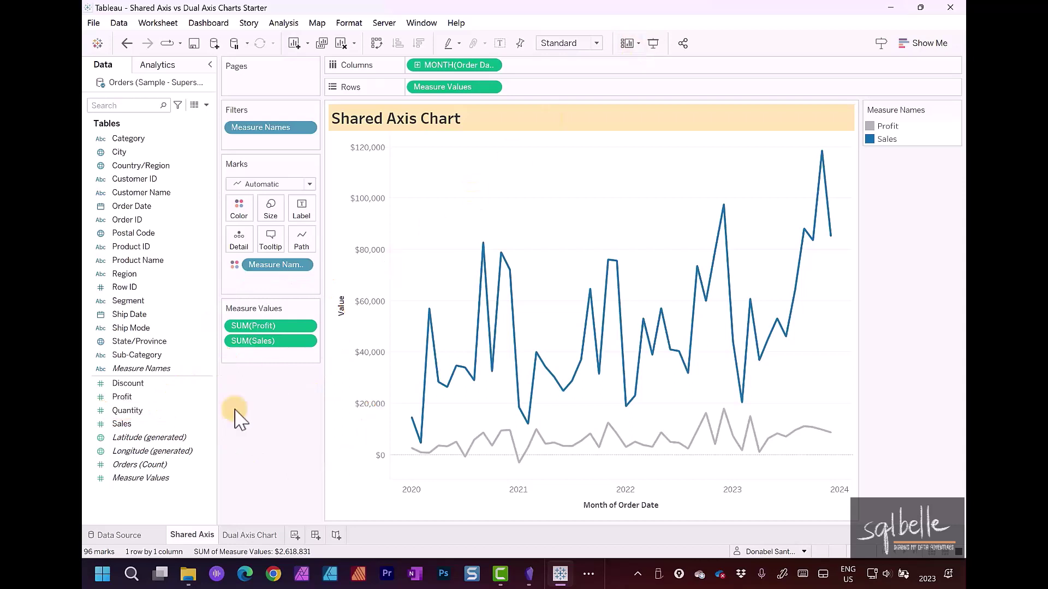
- Add Quantity to the measures on the shared axis and load the domain in its field description
{"action": "left_click_drag", "start_coordinate": [164, 411], "coordinate": [267, 355]}
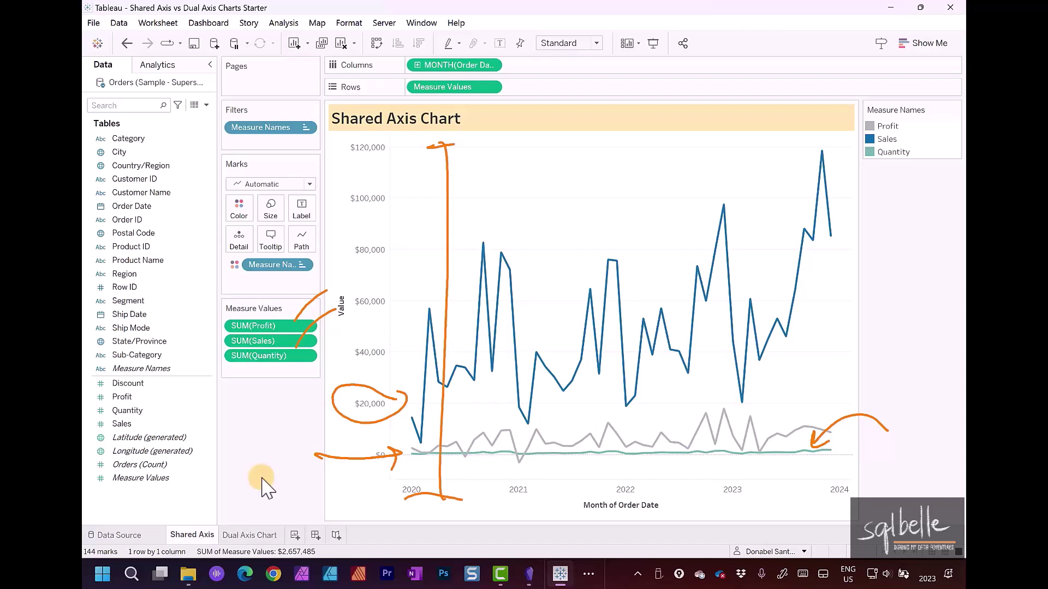
{"action": "left_click", "coordinate": [165, 412]}
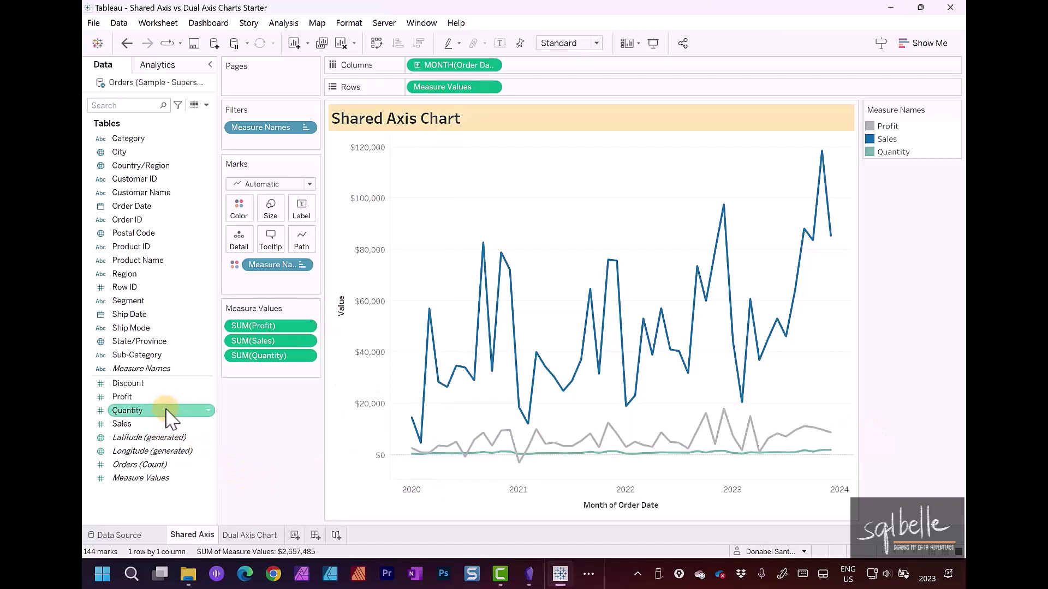
{"action": "right_click", "coordinate": [183, 412]}
{"action": "left_click", "coordinate": [212, 400]}
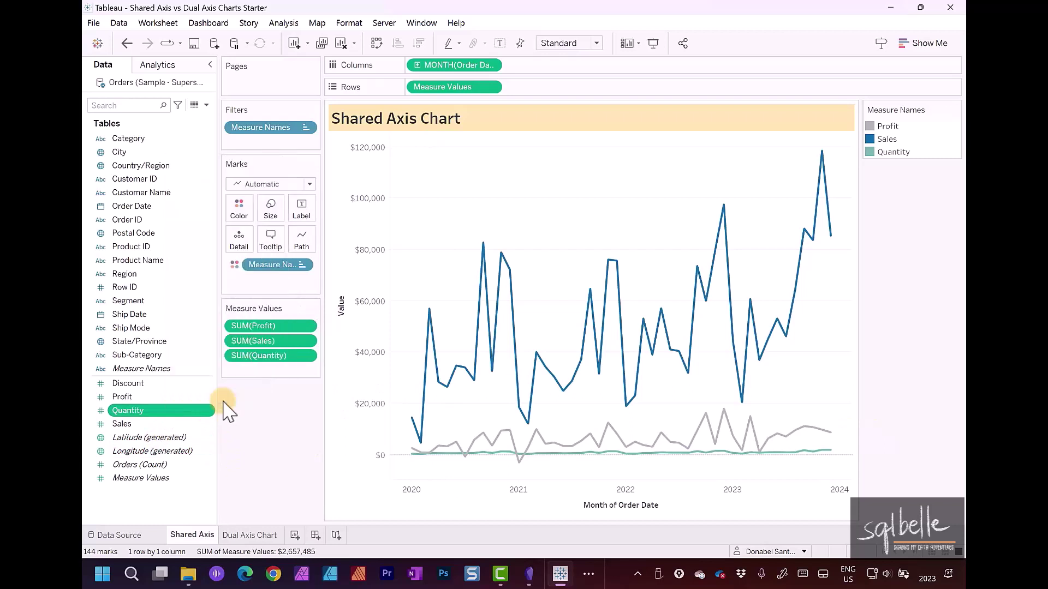
{"action": "left_click", "coordinate": [607, 390]}
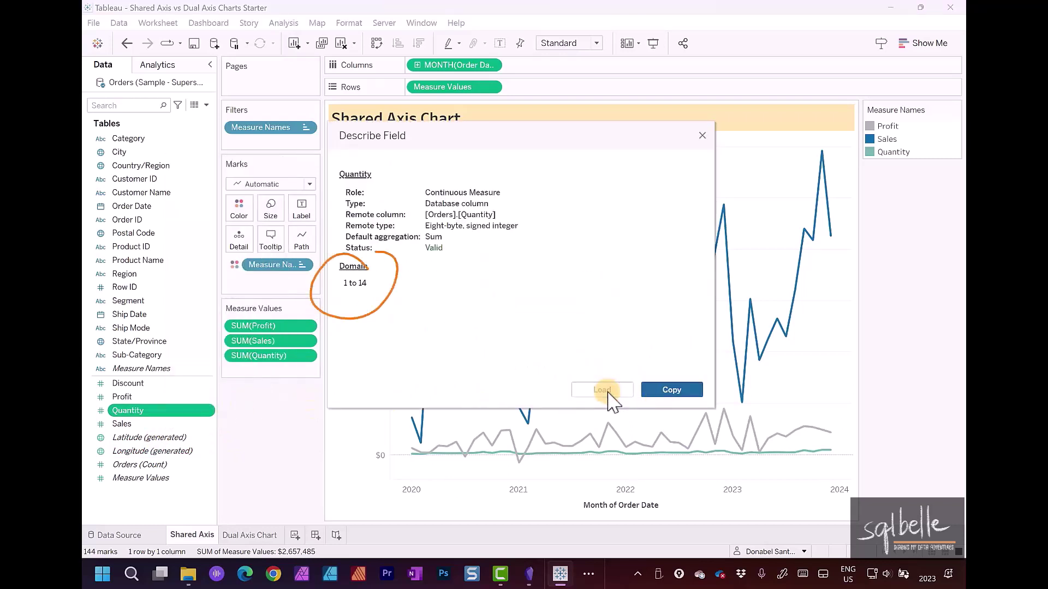
{"action": "left_click_drag", "start_coordinate": [426, 137], "coordinate": [528, 146]}
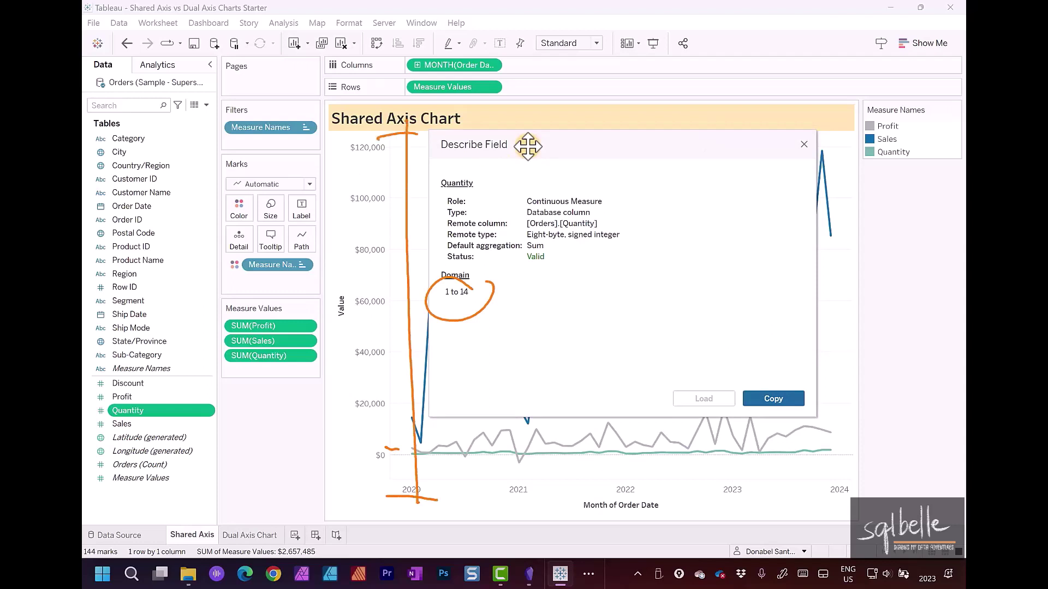
{"action": "key", "text": "Escape"}
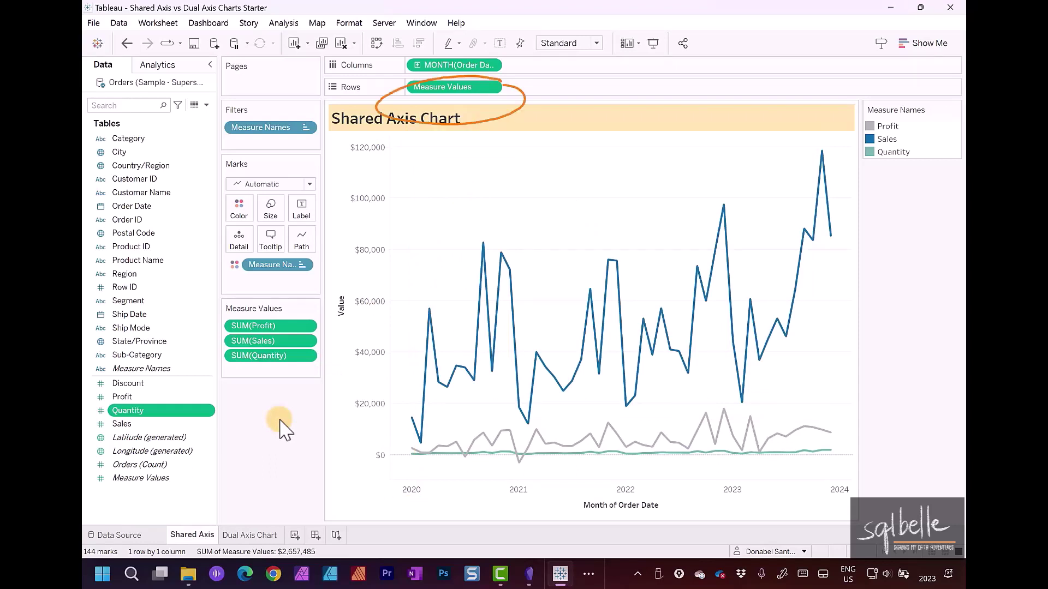
- Check the axis number format options for Measure Values
{"action": "left_click", "coordinate": [490, 87]}
{"action": "left_click", "coordinate": [460, 155]}
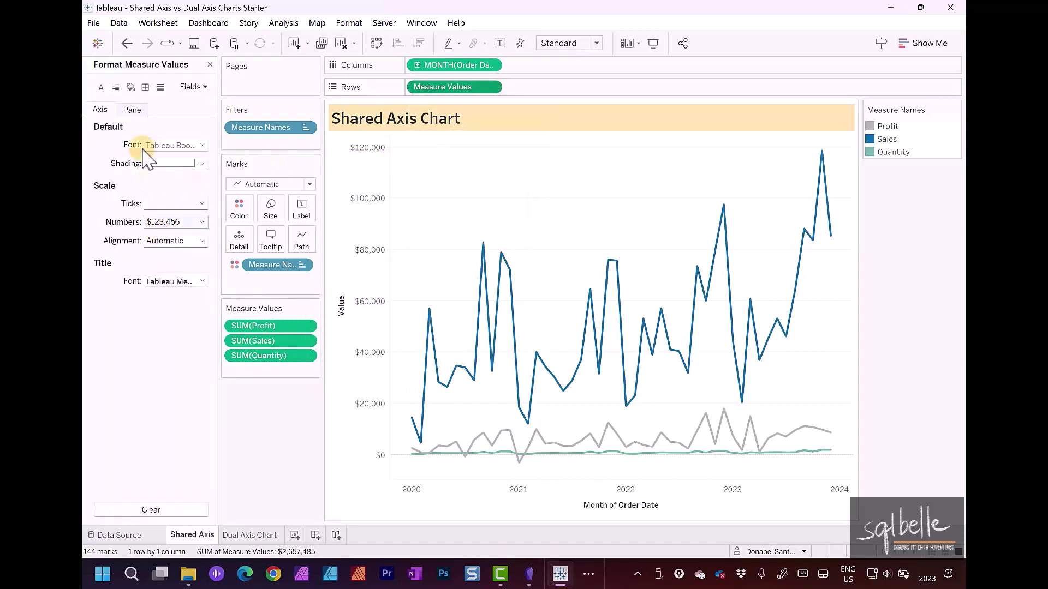
{"action": "left_click", "coordinate": [175, 222]}
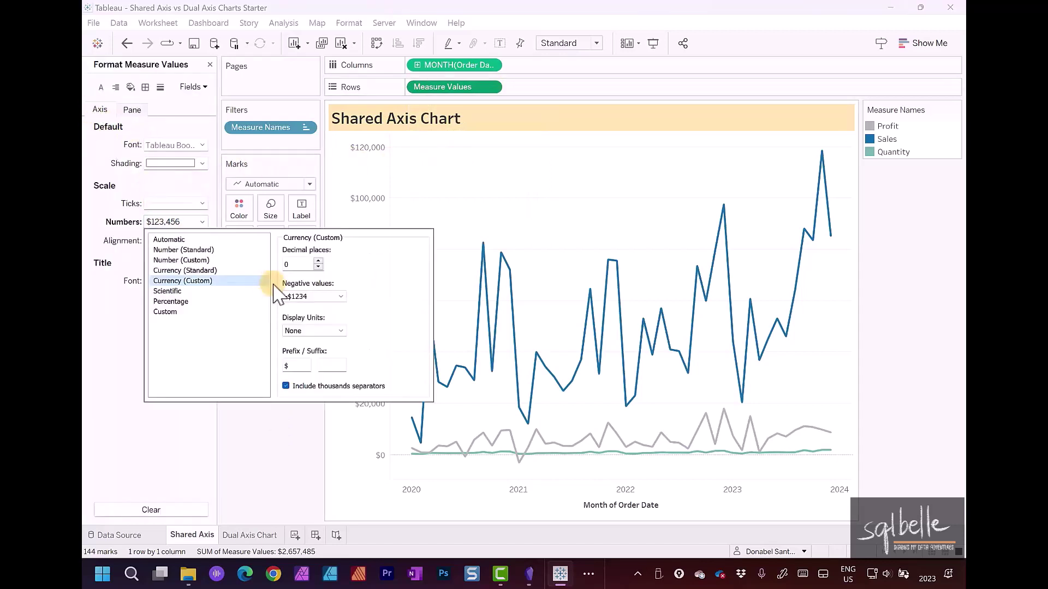
{"action": "left_click", "coordinate": [299, 420]}
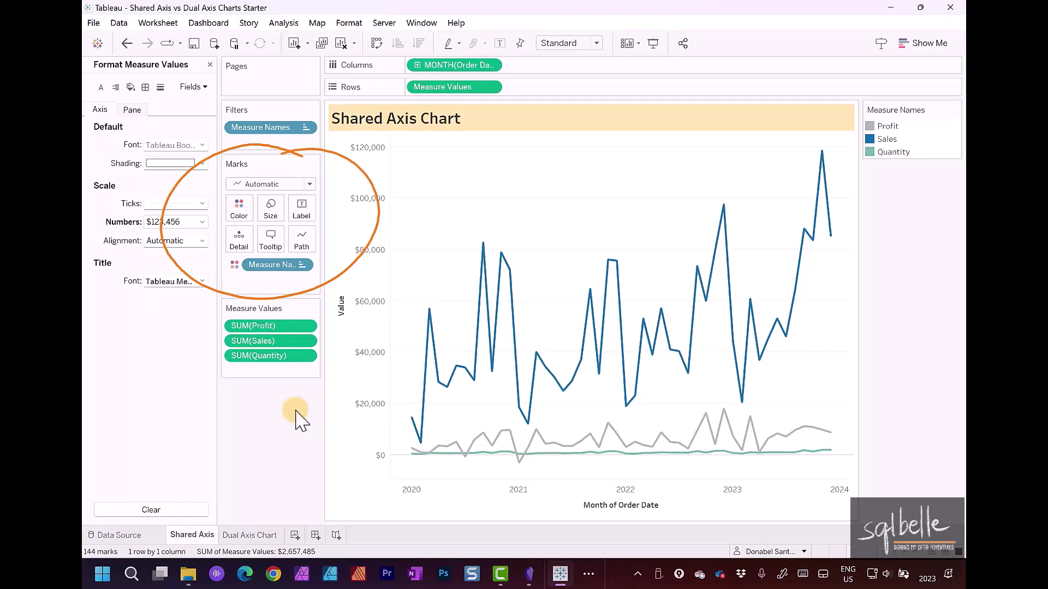
- Try the Bar and Area mark types on the shared axis chart and close the formatting settings
{"action": "left_click", "coordinate": [286, 185]}
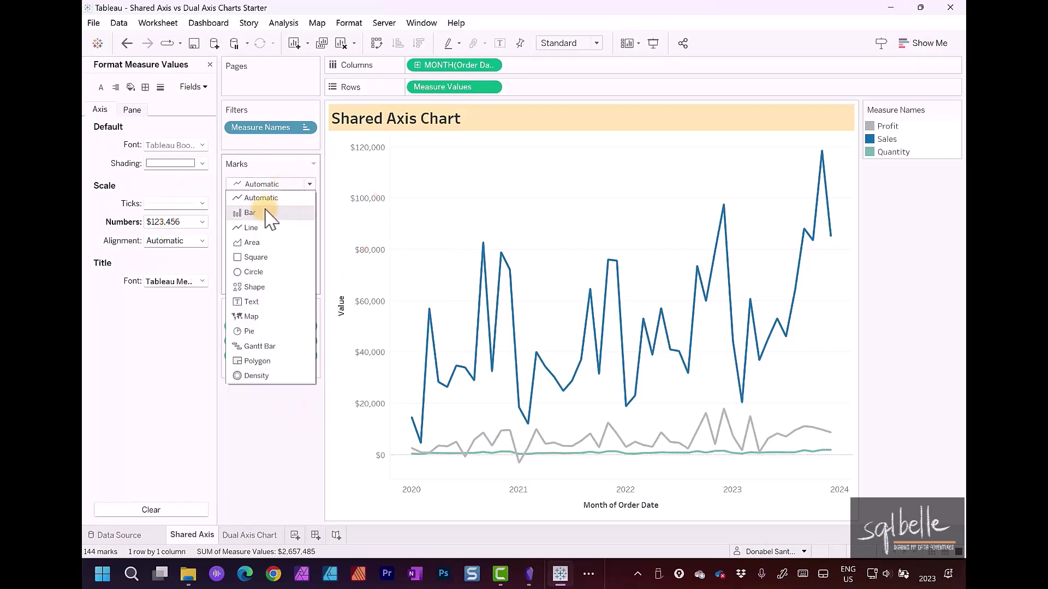
{"action": "left_click", "coordinate": [312, 386]}
{"action": "left_click", "coordinate": [286, 184]}
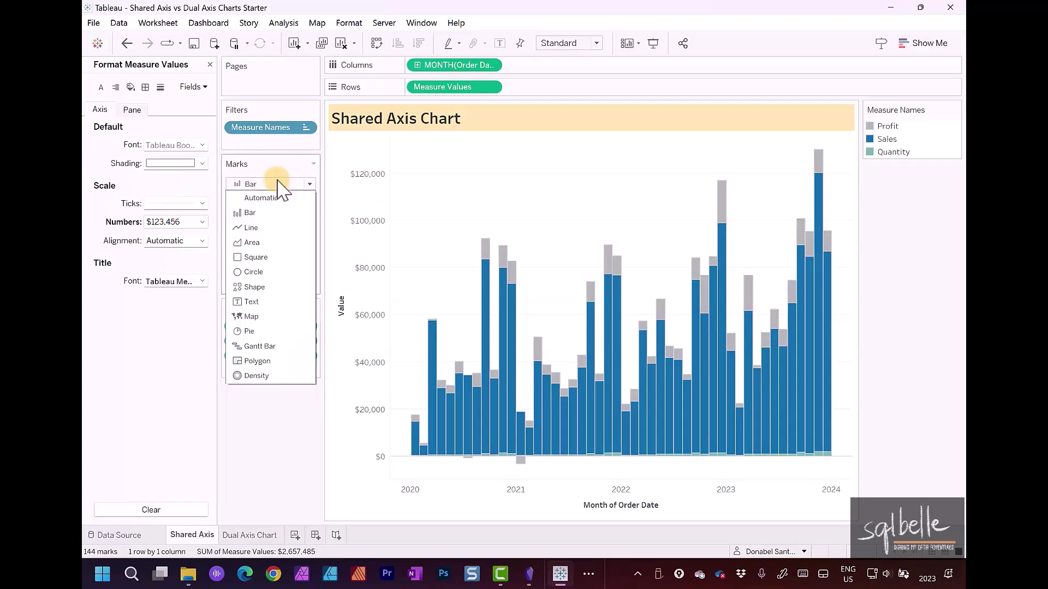
{"action": "left_click", "coordinate": [252, 234]}
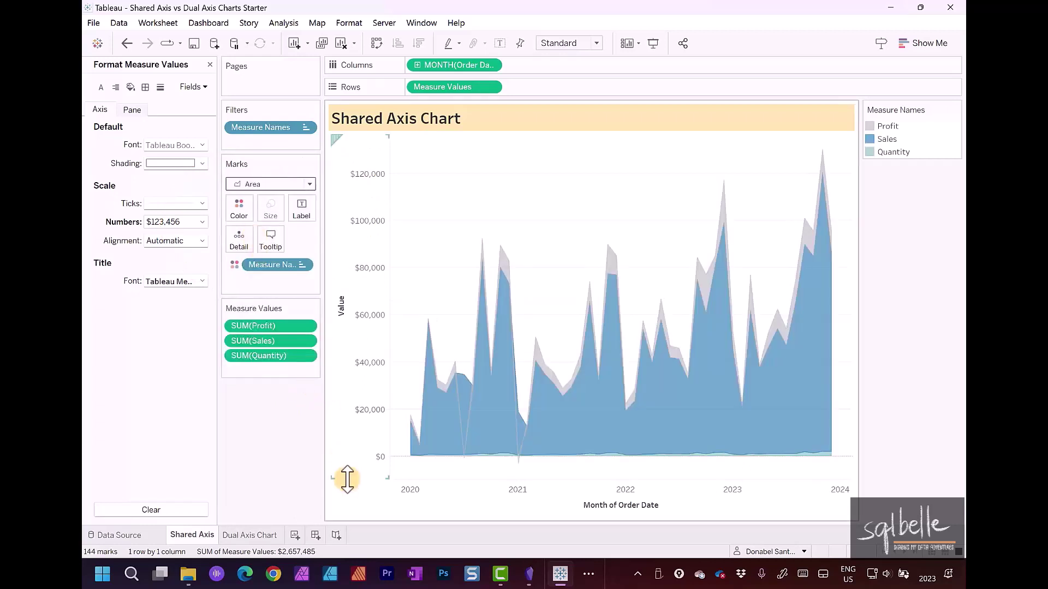
{"action": "left_click", "coordinate": [271, 440]}
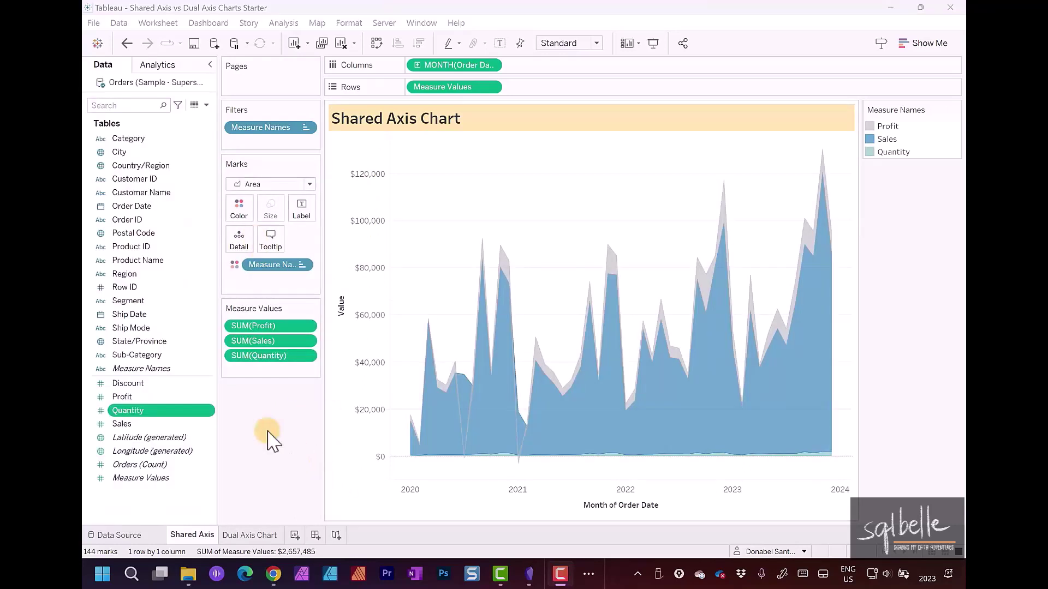
- Set the mark type to Line and remove Quantity from the measures on the shared axis
{"action": "left_click", "coordinate": [257, 184]}
{"action": "left_click", "coordinate": [253, 222]}
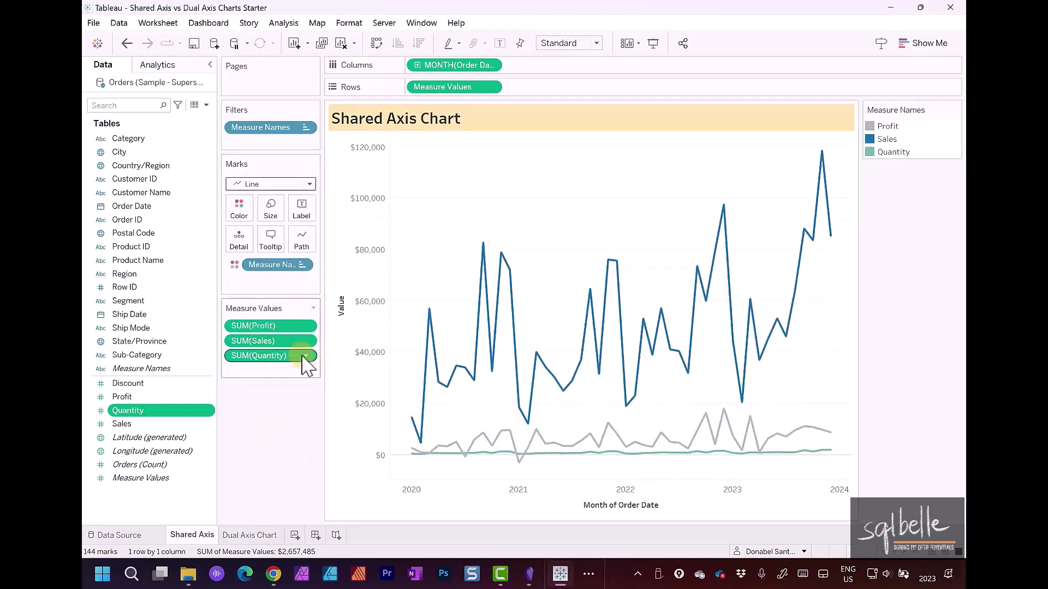
{"action": "left_click_drag", "start_coordinate": [303, 357], "coordinate": [281, 476]}
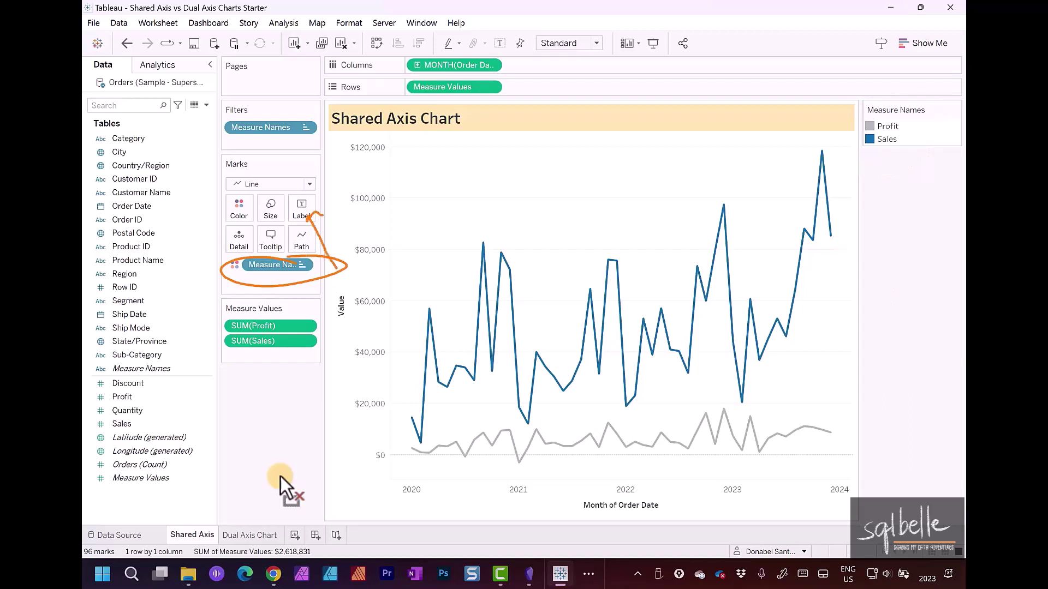
- Label the Sales and Profit lines with Measure Names while keeping it on color, and review the line-end label options
{"action": "left_click_drag", "start_coordinate": [273, 264], "coordinate": [306, 208]}
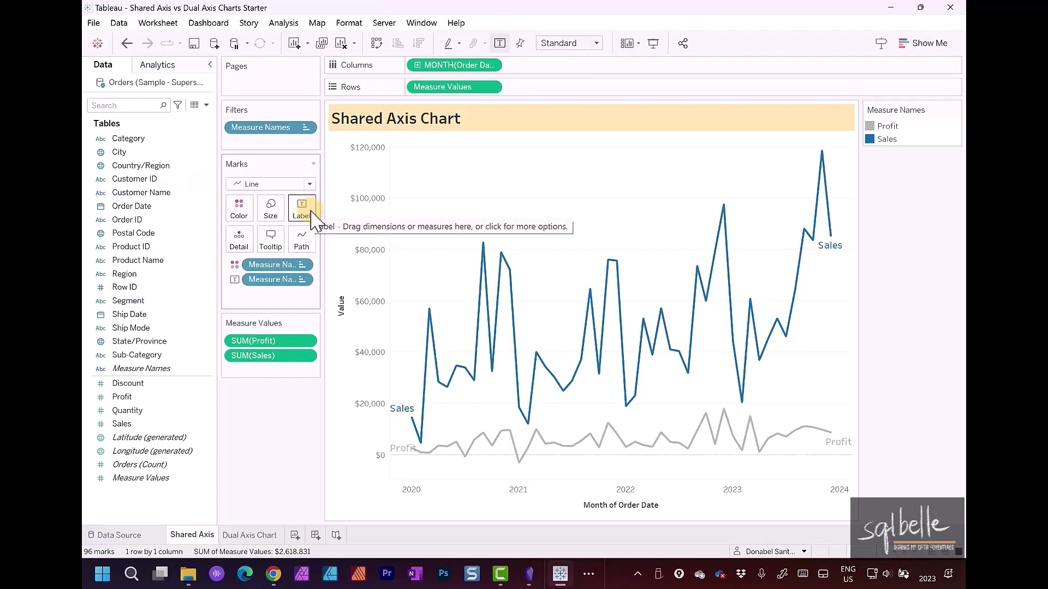
{"action": "left_click", "coordinate": [314, 219]}
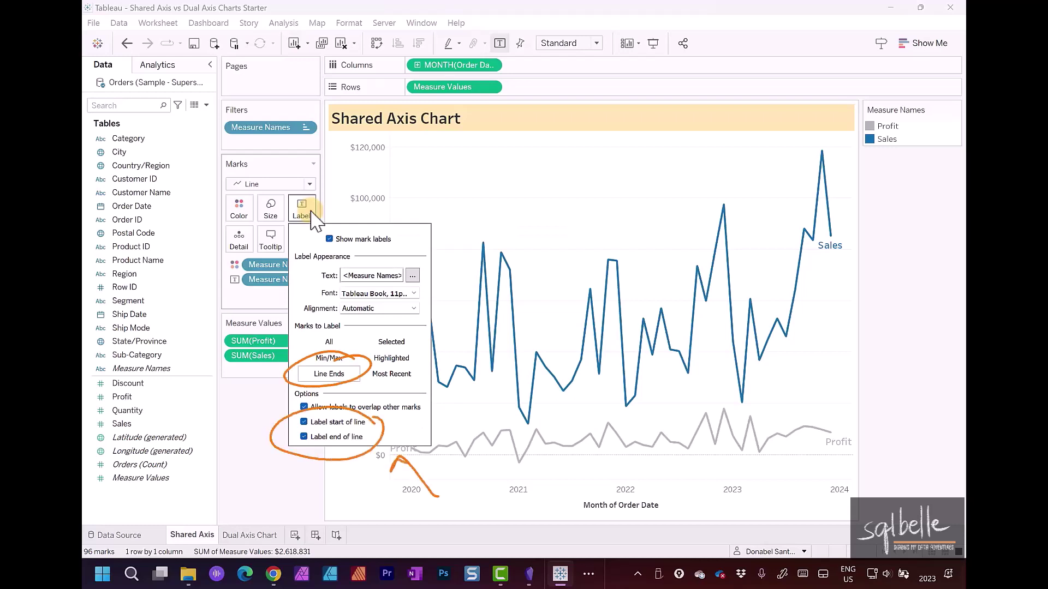
{"action": "left_click", "coordinate": [282, 194]}
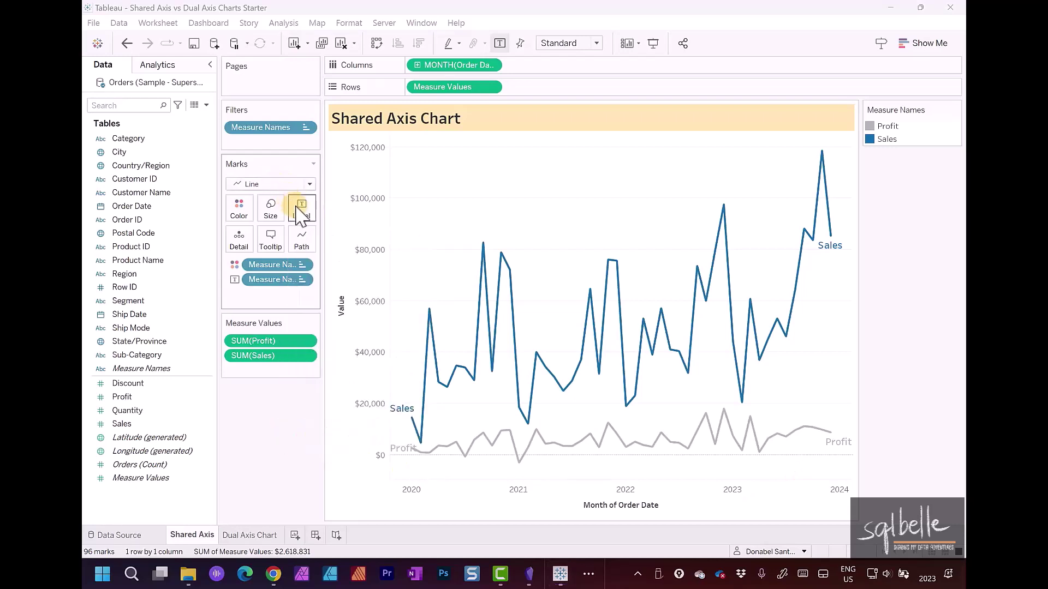
{"action": "left_click", "coordinate": [302, 209]}
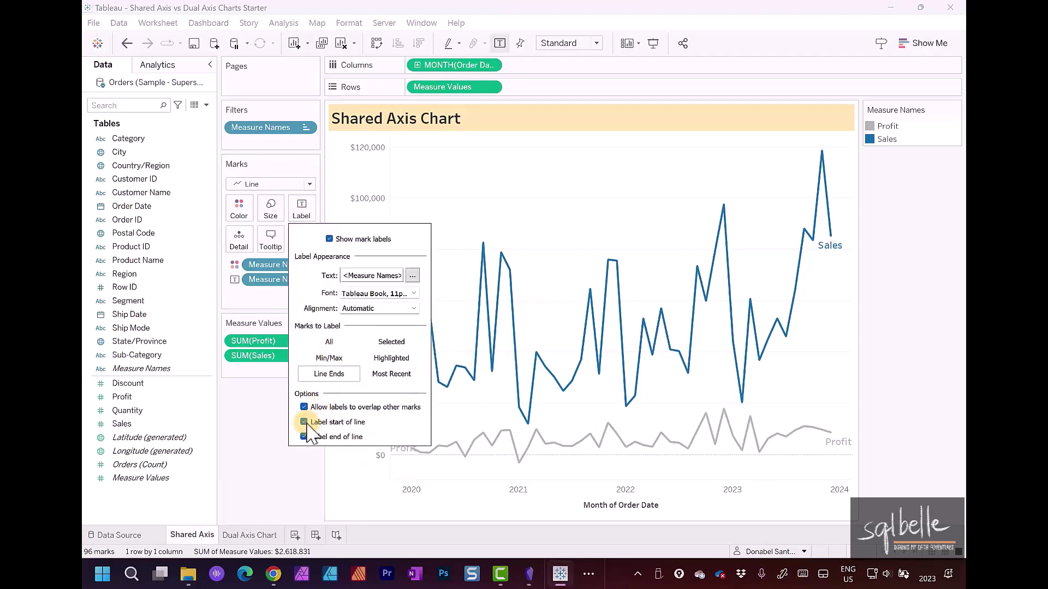
{"action": "left_click", "coordinate": [327, 457]}
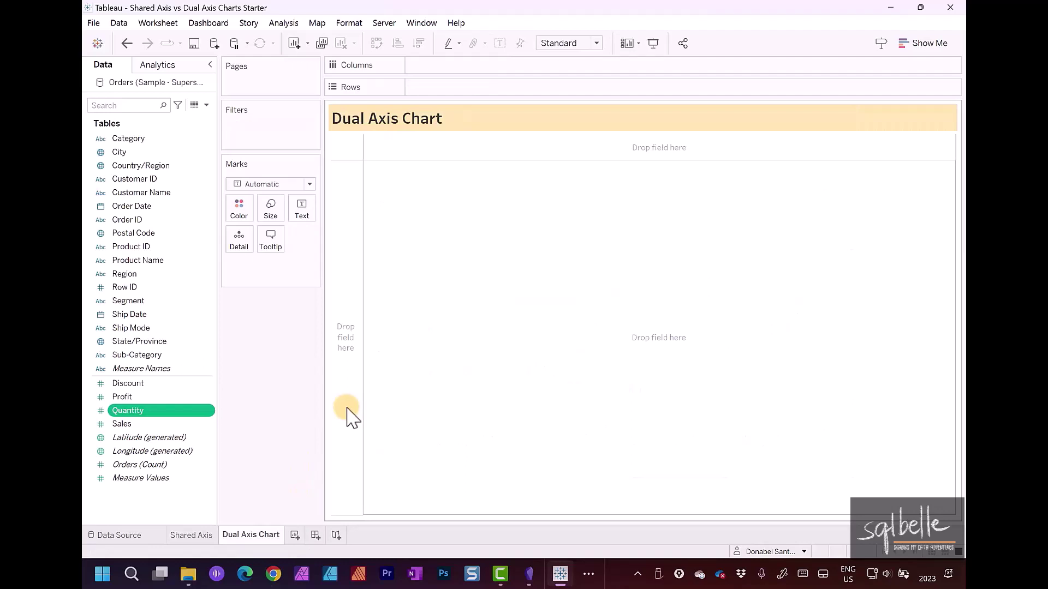
- On the Dual Axis Chart sheet, plot Sales as a line over the continuous month of Order Date
{"action": "left_click", "coordinate": [350, 418]}
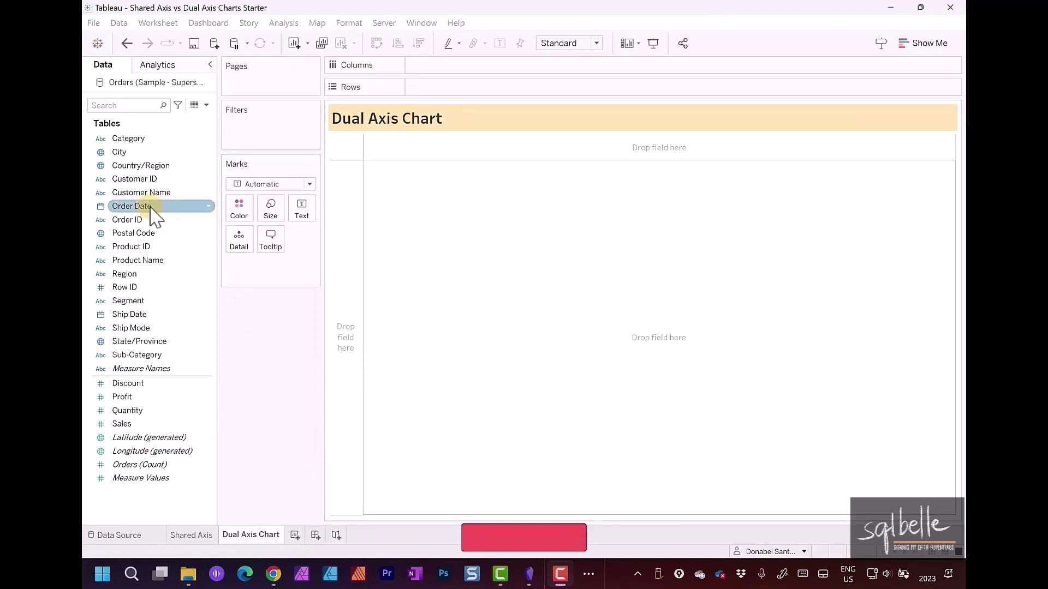
{"action": "left_click_drag", "start_coordinate": [150, 208], "coordinate": [443, 70]}
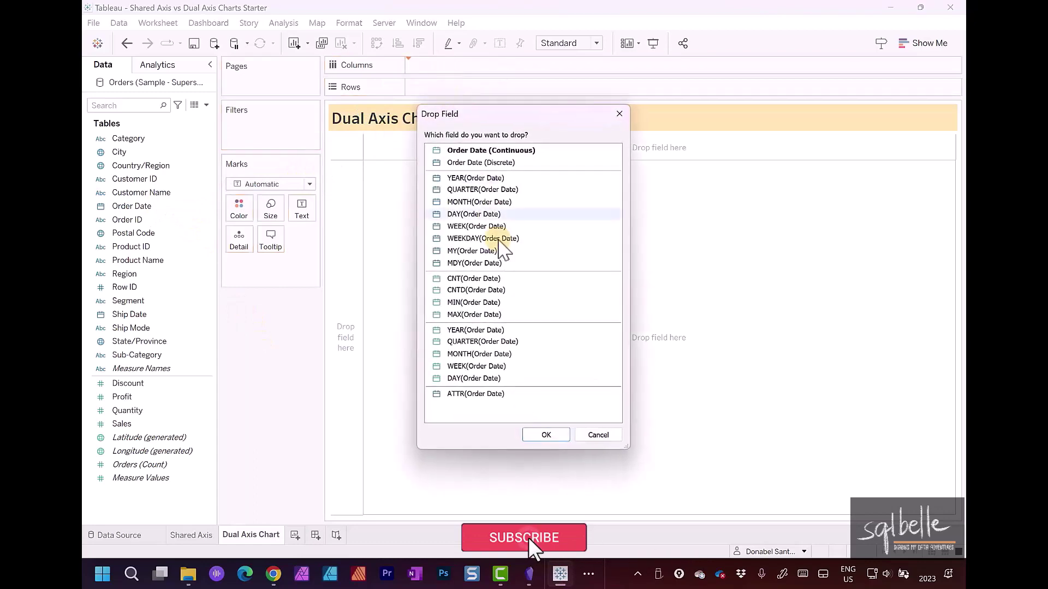
{"action": "left_click", "coordinate": [501, 354]}
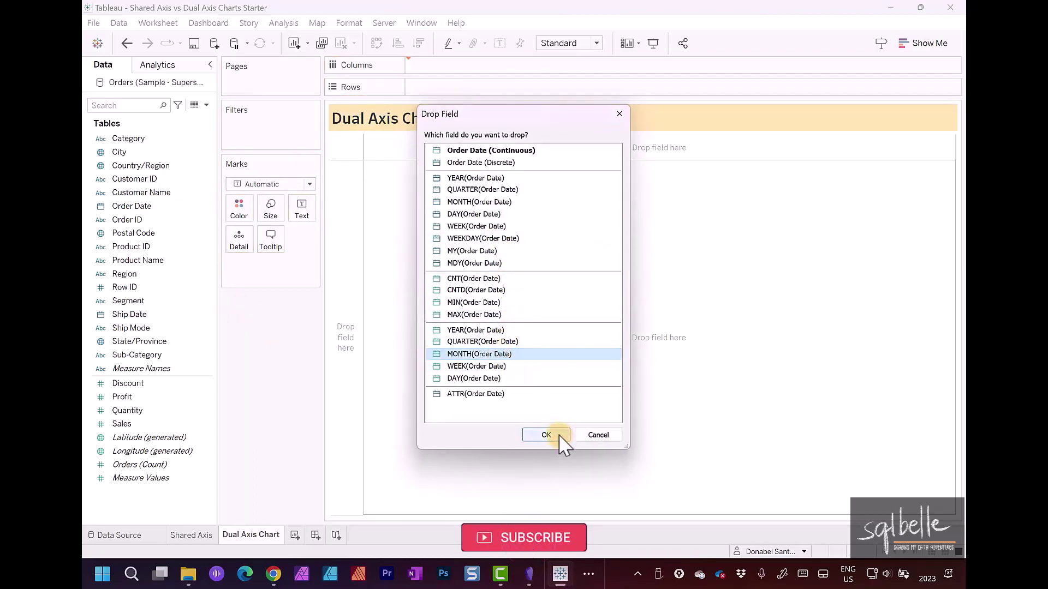
{"action": "left_click", "coordinate": [560, 435]}
{"action": "left_click_drag", "start_coordinate": [131, 424], "coordinate": [505, 91]}
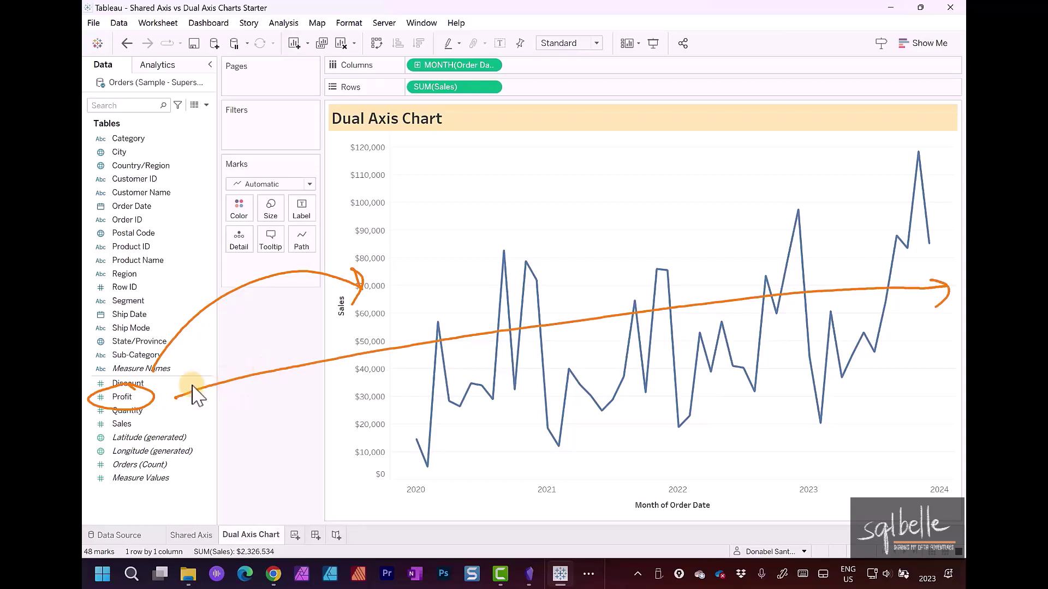
{"action": "mouse_move", "coordinate": [122, 397]}
{"action": "left_mouse_down"}
{"action": "mouse_move", "coordinate": [401, 375]}
{"action": "mouse_move", "coordinate": [927, 263]}
{"action": "left_mouse_up"}
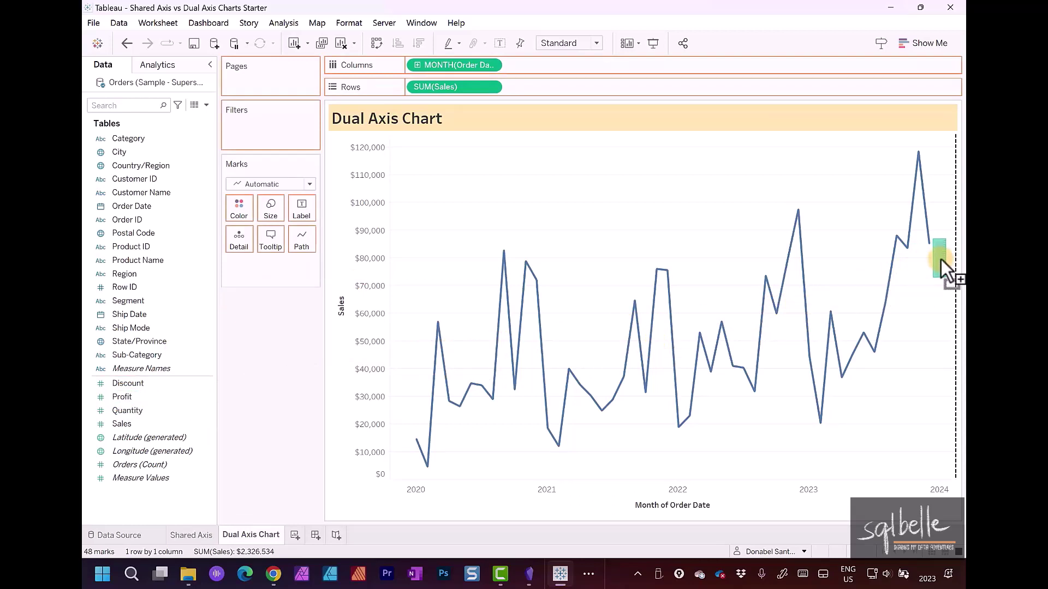
{"action": "left_click_drag", "start_coordinate": [945, 259], "coordinate": [945, 258]}
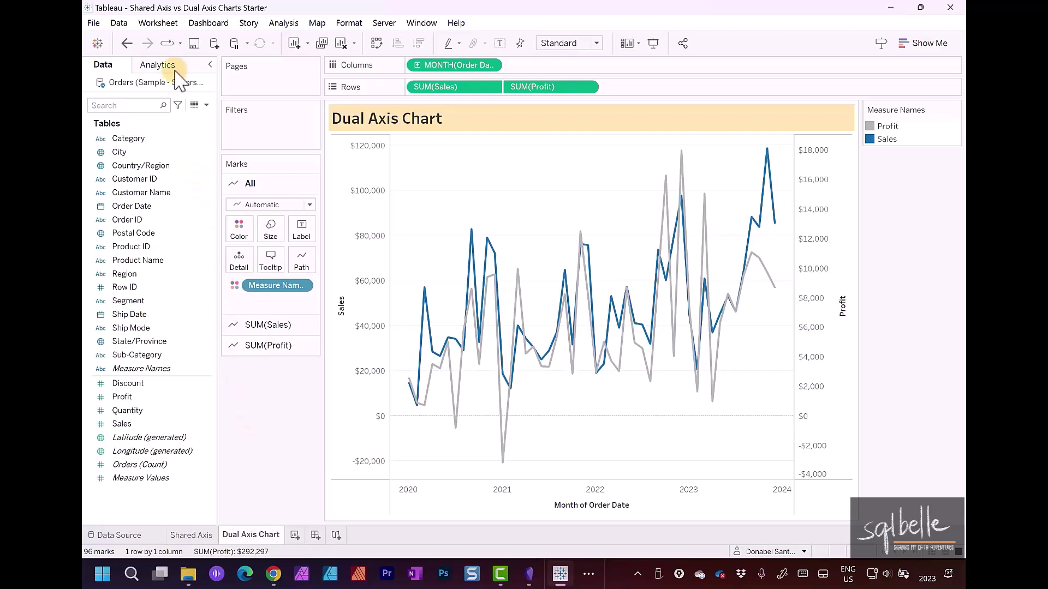
{"action": "left_click", "coordinate": [126, 45]}
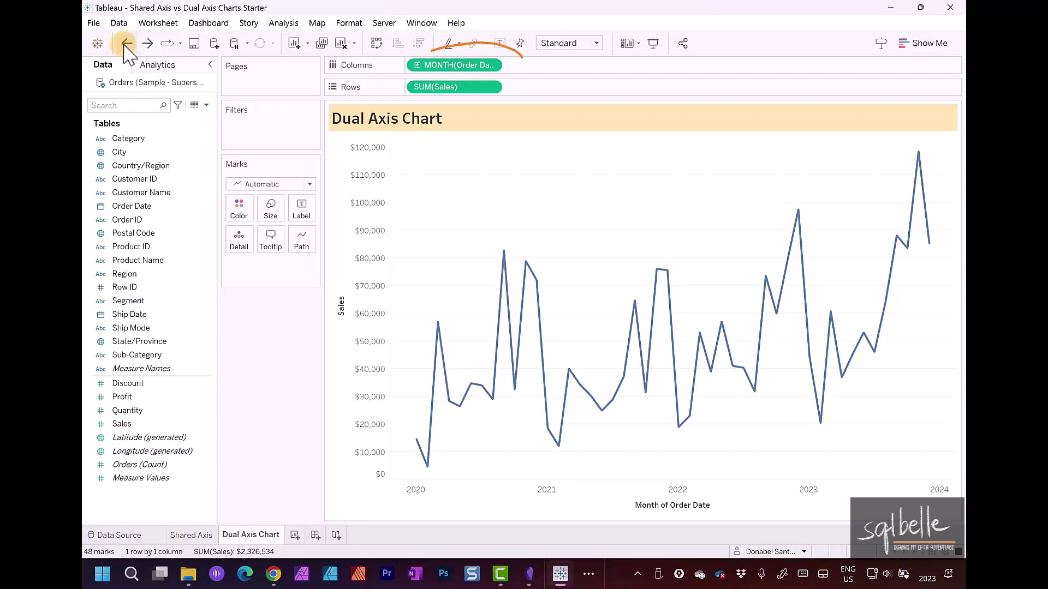
- Add Profit as a second vertical axis opposite the Sales axis to form a dual axis chart
{"action": "left_click_drag", "start_coordinate": [122, 397], "coordinate": [927, 205]}
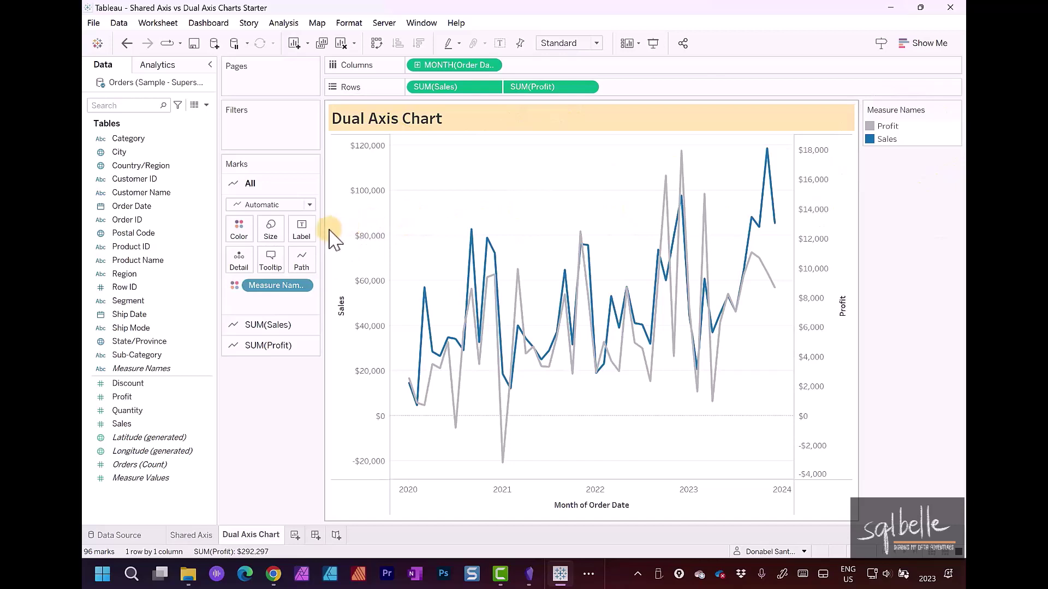
- Synchronize the Profit axis with the Sales axis and hide the Profit axis header
{"action": "left_click_drag", "start_coordinate": [322, 229], "coordinate": [345, 229]}
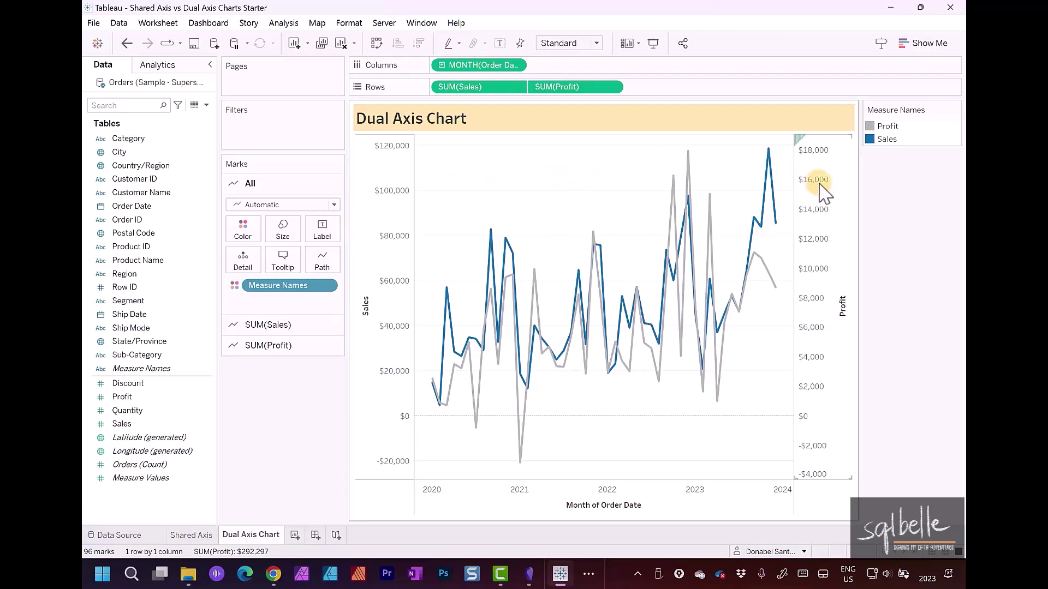
{"action": "right_click", "coordinate": [838, 184]}
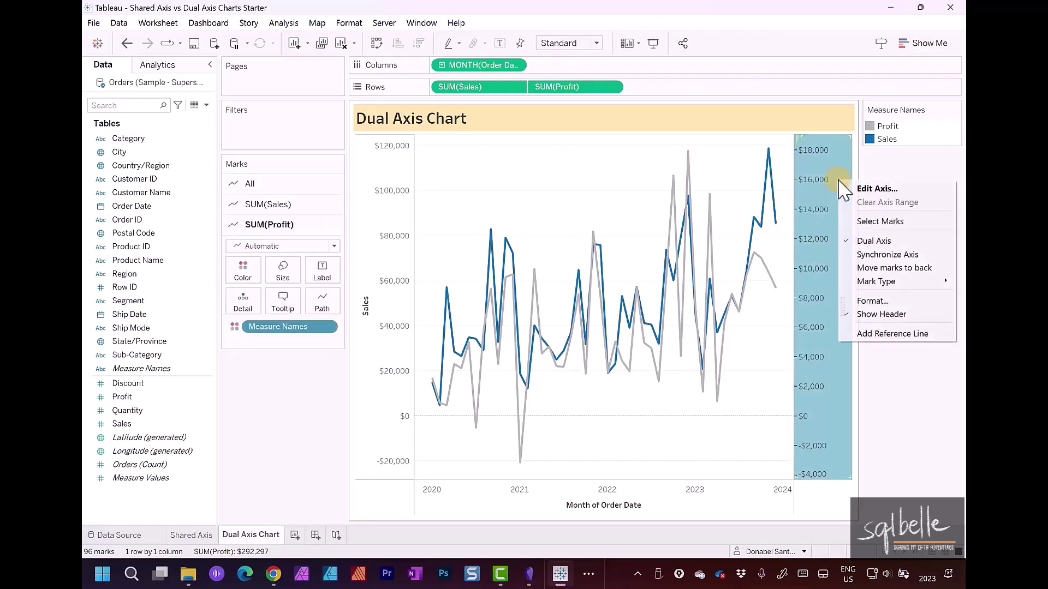
{"action": "left_click", "coordinate": [887, 254]}
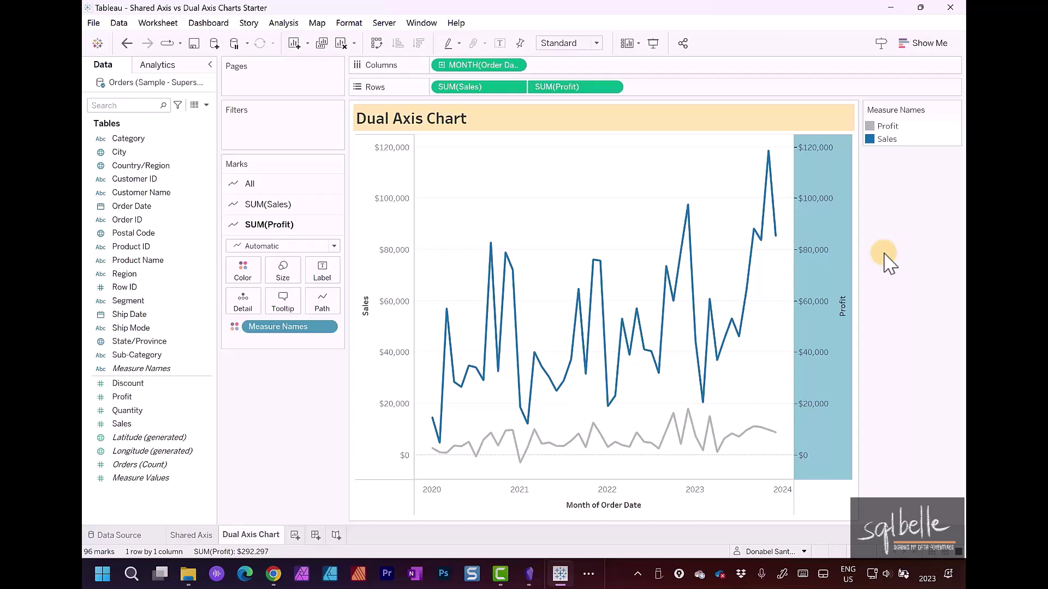
{"action": "right_click", "coordinate": [825, 189]}
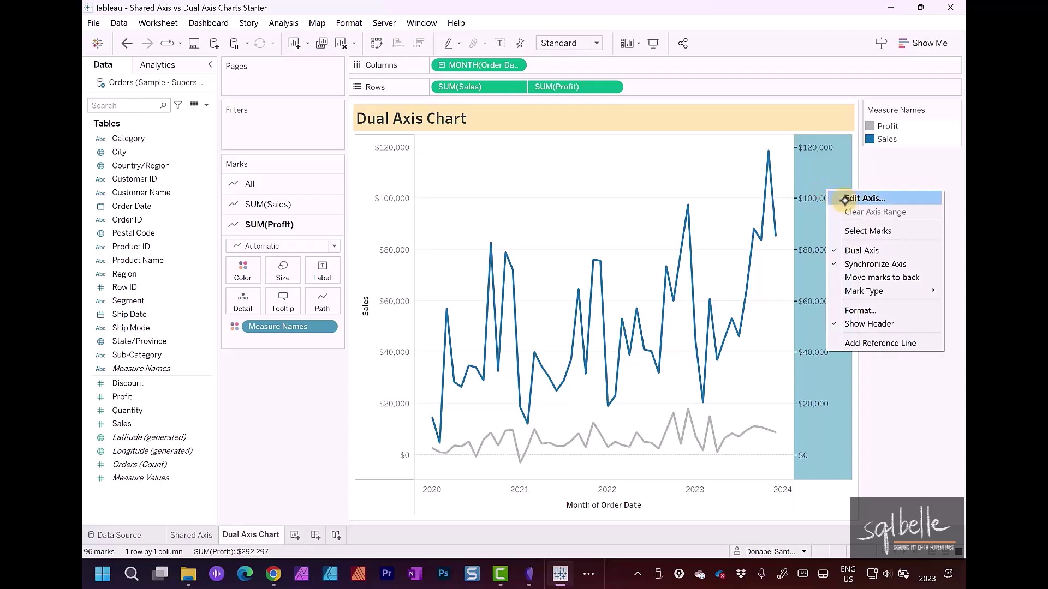
{"action": "left_click", "coordinate": [873, 326]}
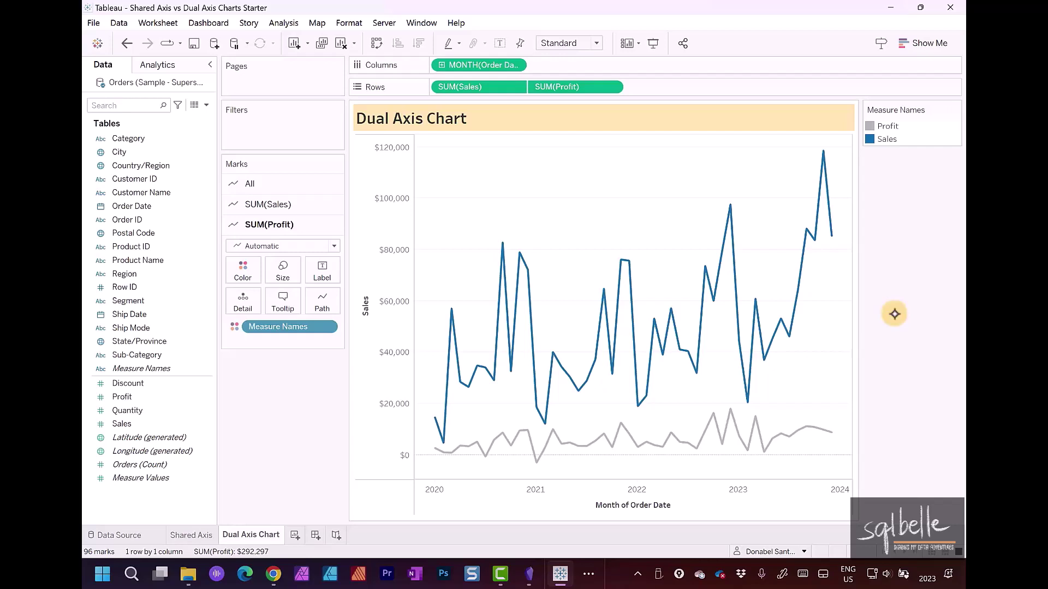
- Set the mark type for all measures in the dual axis chart to Bar
{"action": "left_click", "coordinate": [320, 188]}
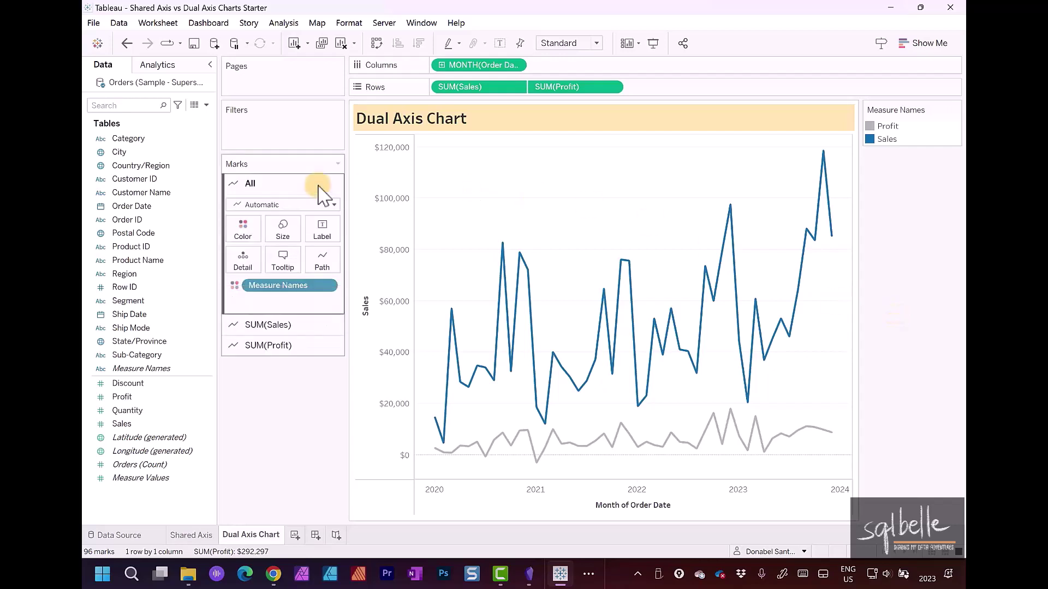
{"action": "left_click", "coordinate": [299, 209]}
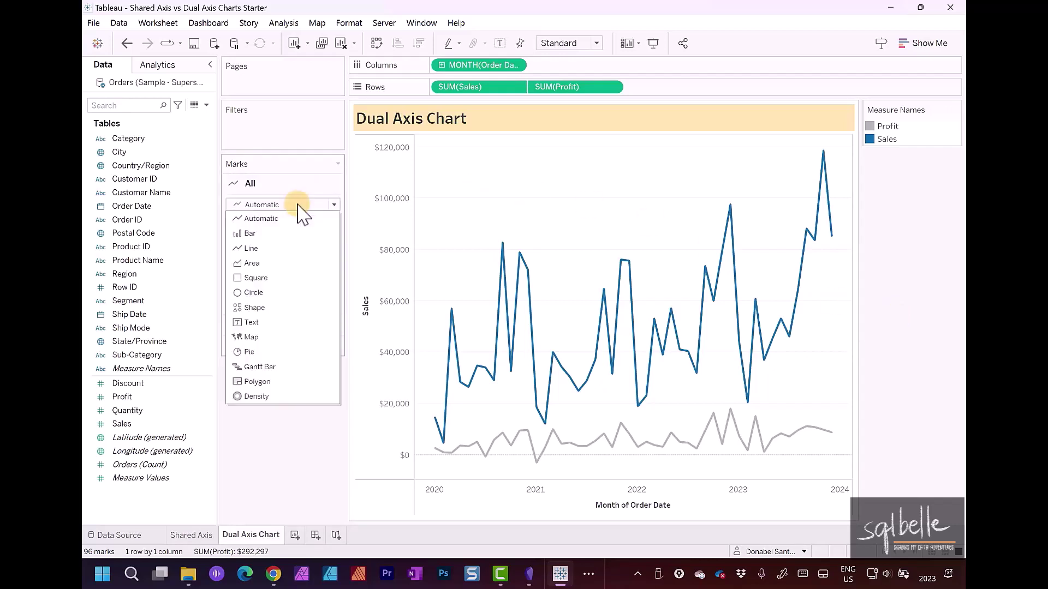
{"action": "left_click", "coordinate": [273, 234]}
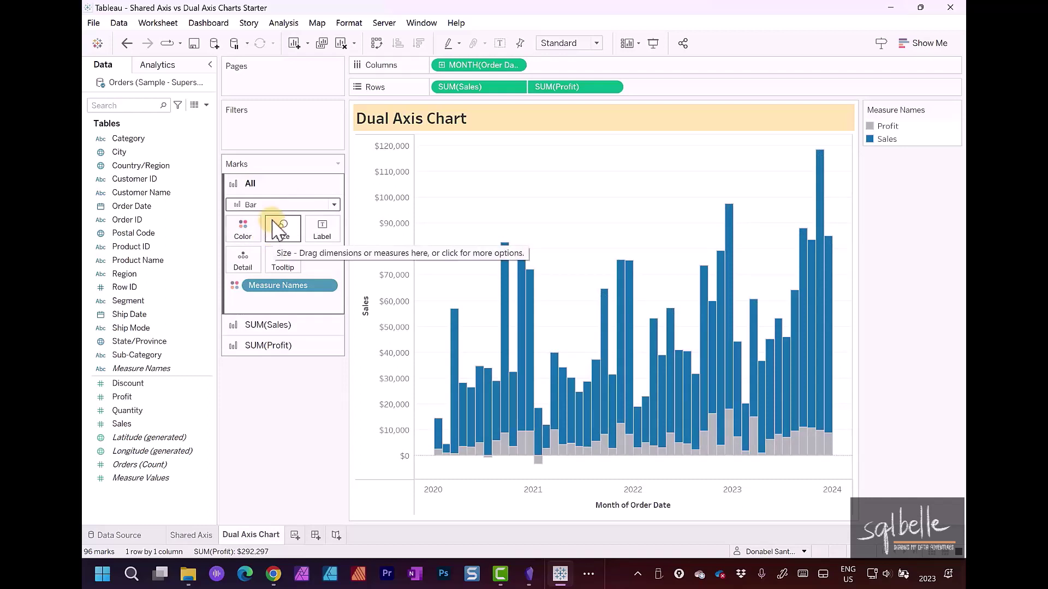
- Set the mark type of only the SUM(Profit) marks to Circle
{"action": "left_click", "coordinate": [283, 348]}
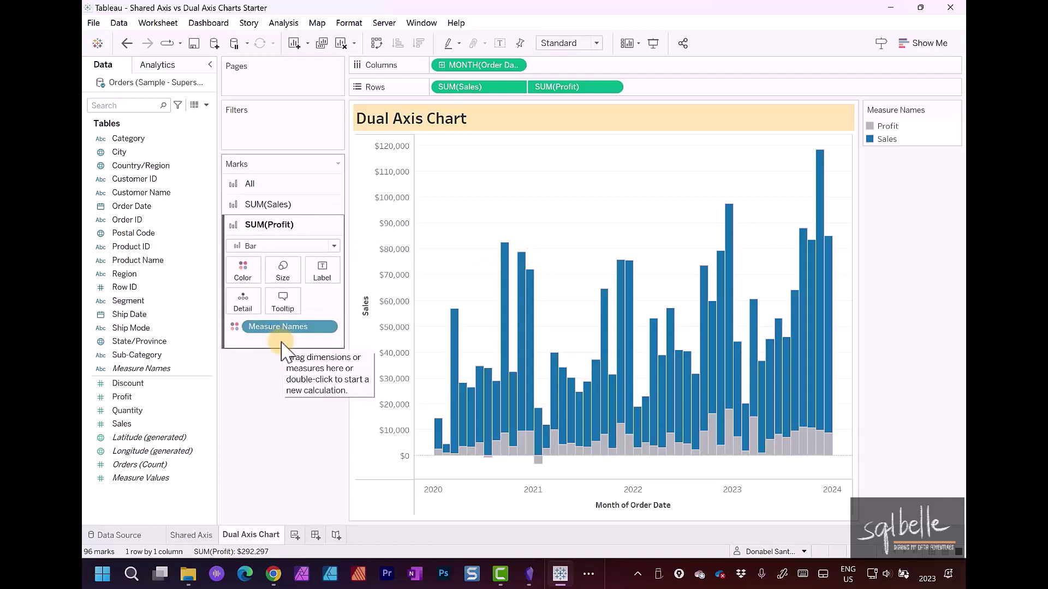
{"action": "left_click", "coordinate": [284, 246]}
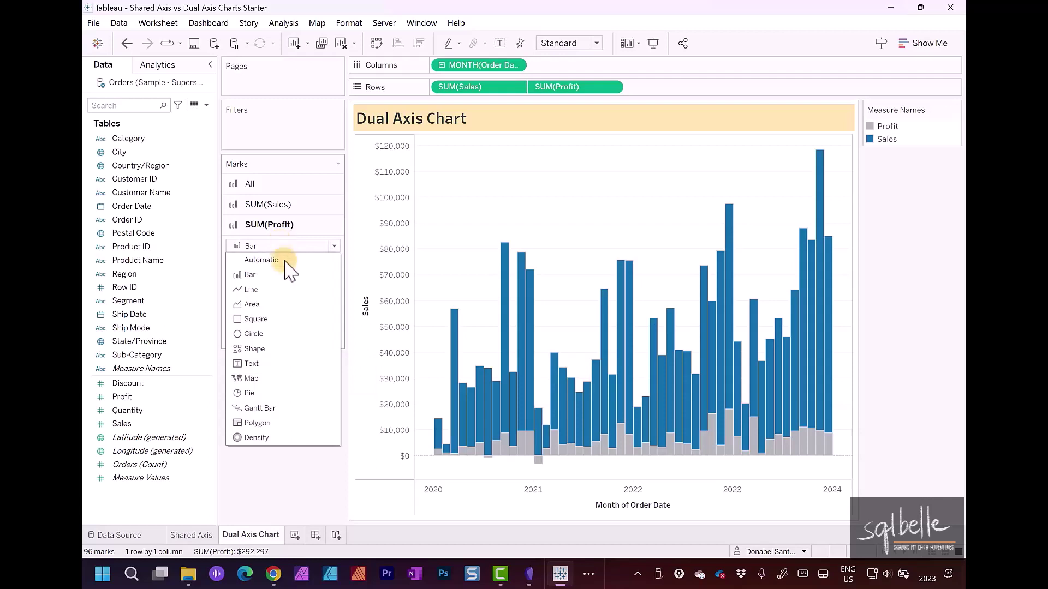
{"action": "left_click", "coordinate": [273, 334]}
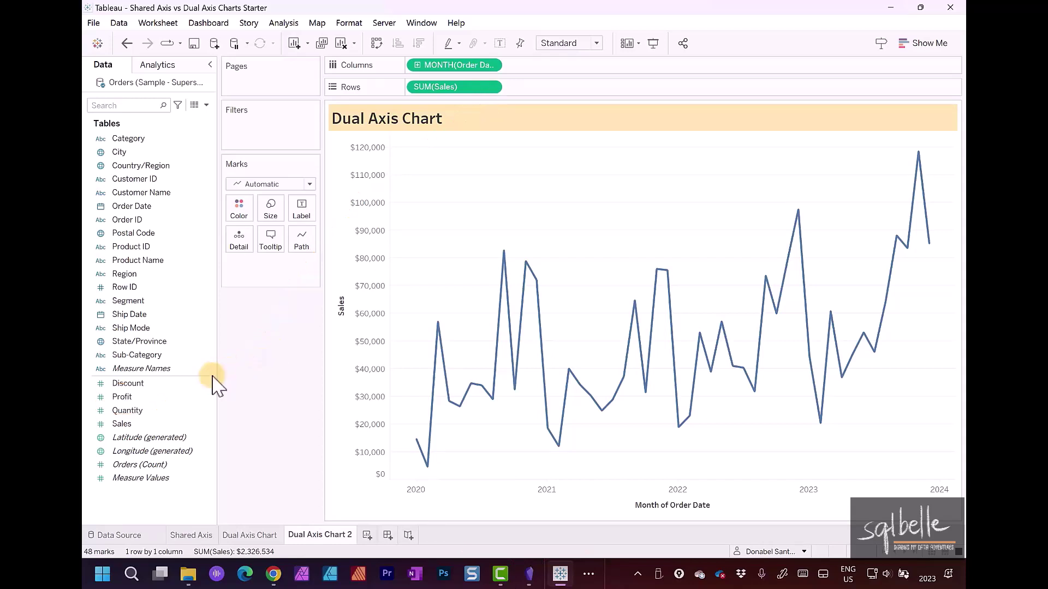
- On the Dual Axis Chart 2 sheet, add Profit to Rows after Sales and review the Profit field's options
{"action": "mouse_move", "coordinate": [122, 397]}
{"action": "left_mouse_down"}
{"action": "mouse_move", "coordinate": [399, 258]}
{"action": "mouse_move", "coordinate": [548, 76]}
{"action": "mouse_move", "coordinate": [549, 88]}
{"action": "left_mouse_up"}
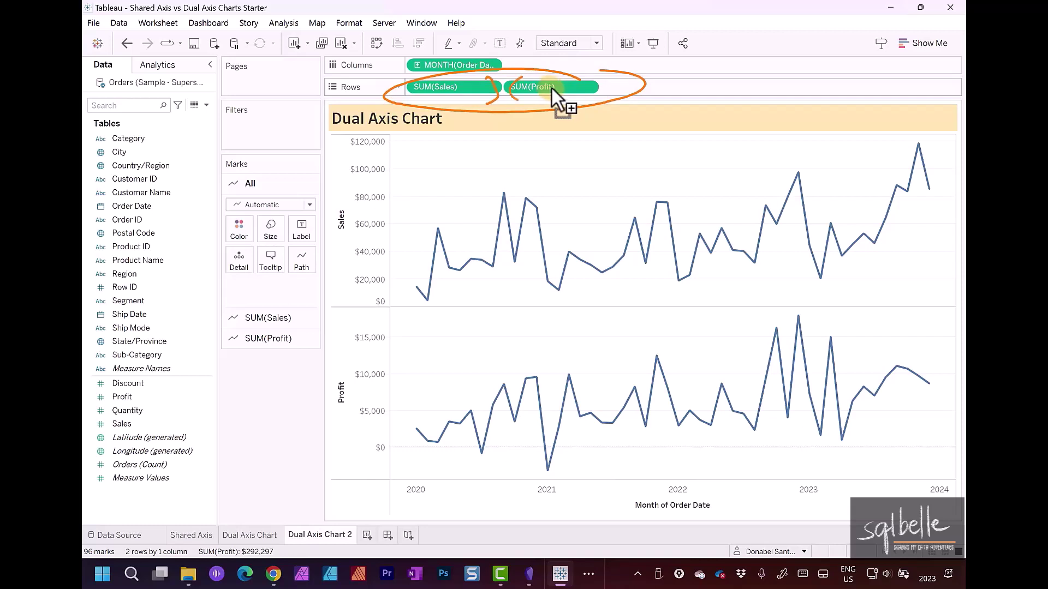
{"action": "left_click", "coordinate": [588, 88]}
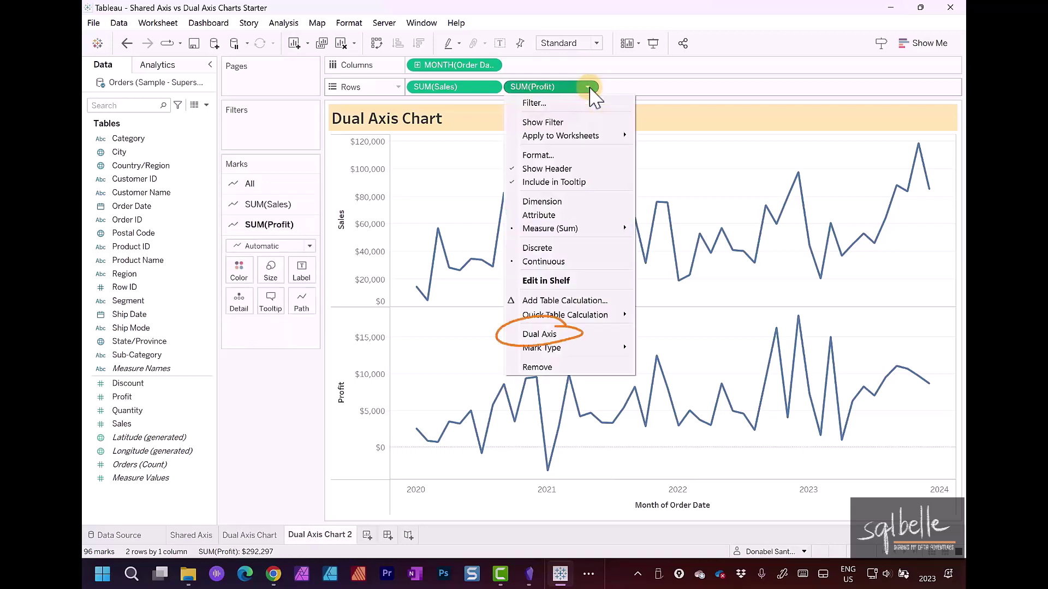
{"action": "left_click", "coordinate": [127, 48]}
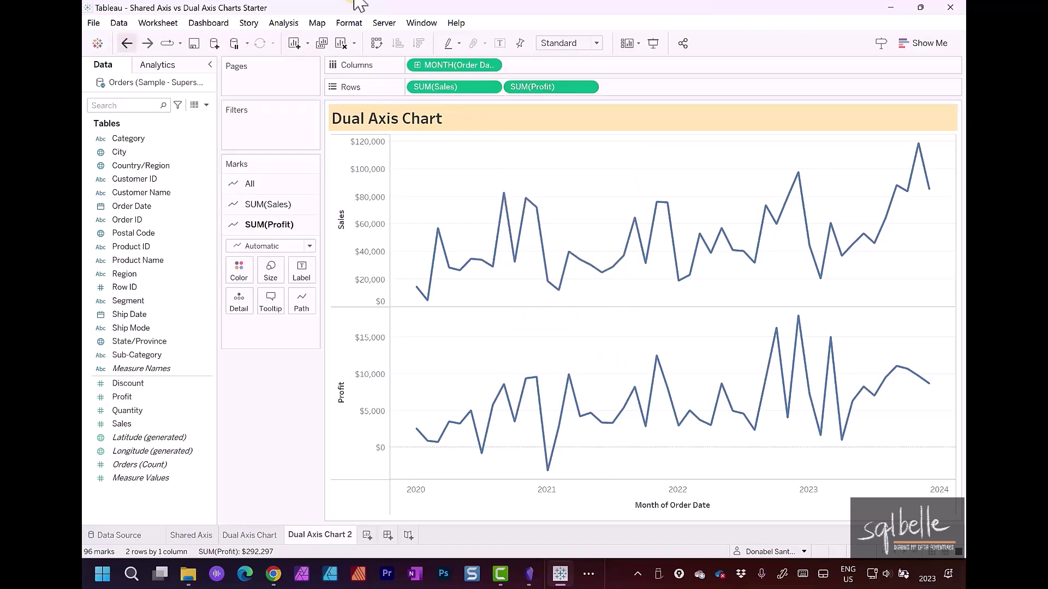
- Duplicate the Sales and Profit fields together at the end of Rows, giving the order Sales, Profit, Sales, Profit
{"action": "left_click", "coordinate": [460, 89]}
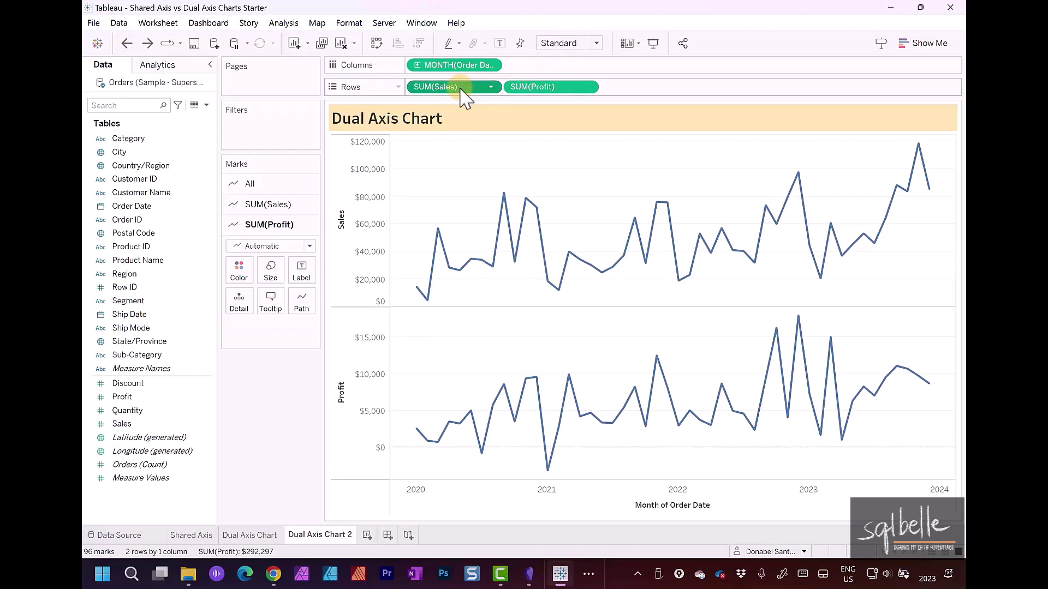
{"action": "left_click", "coordinate": [534, 87], "text": "ctrl"}
{"action": "left_click_drag", "start_coordinate": [538, 98], "coordinate": [682, 87]}
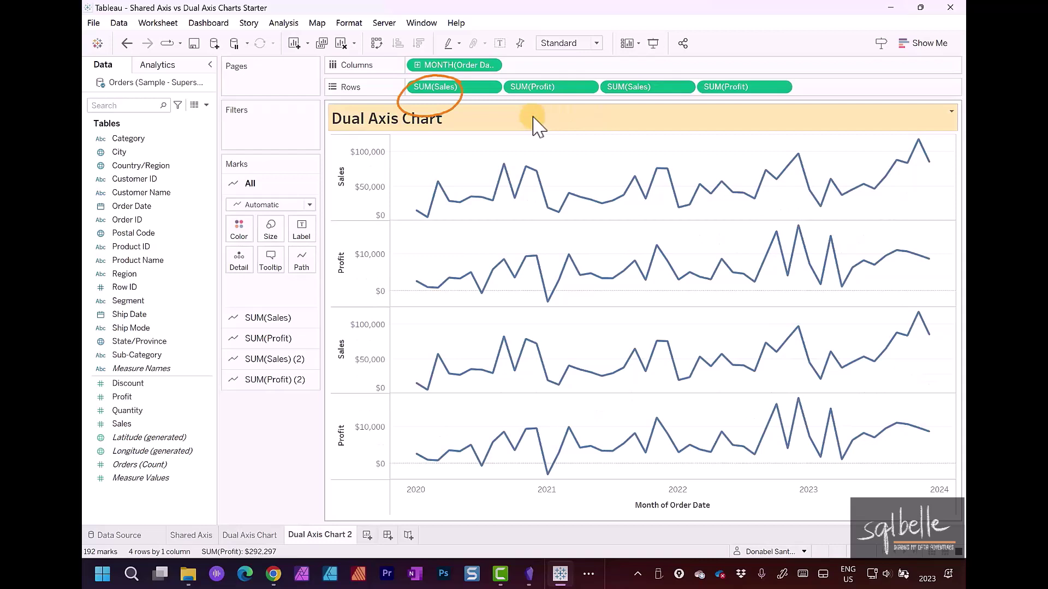
- Compare the options of the first Sales and Profit fields, and combine the first Profit with the first Sales as a dual axis
{"action": "left_click", "coordinate": [491, 87]}
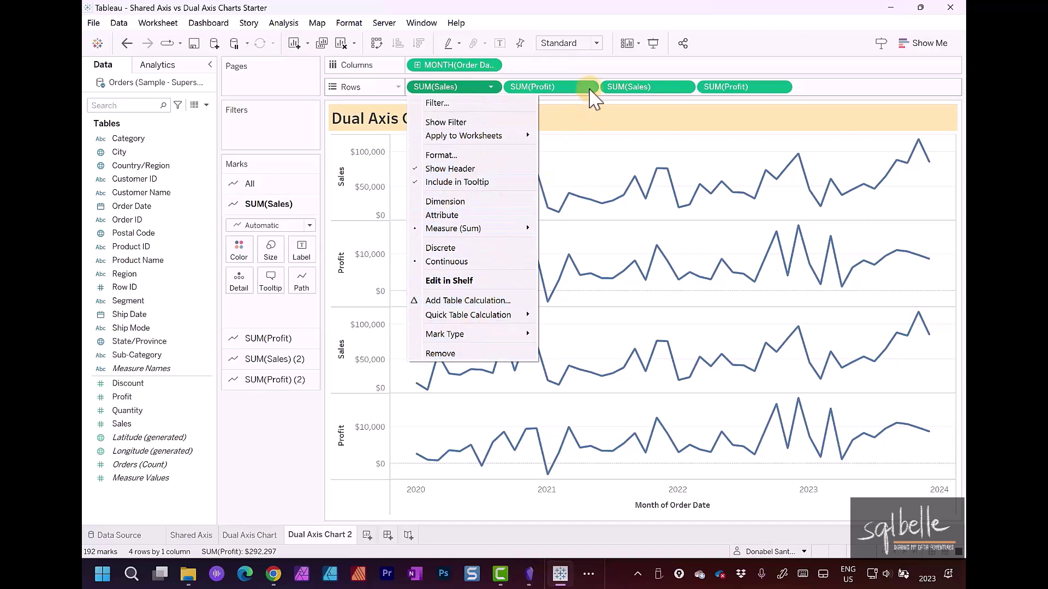
{"action": "left_click", "coordinate": [587, 88]}
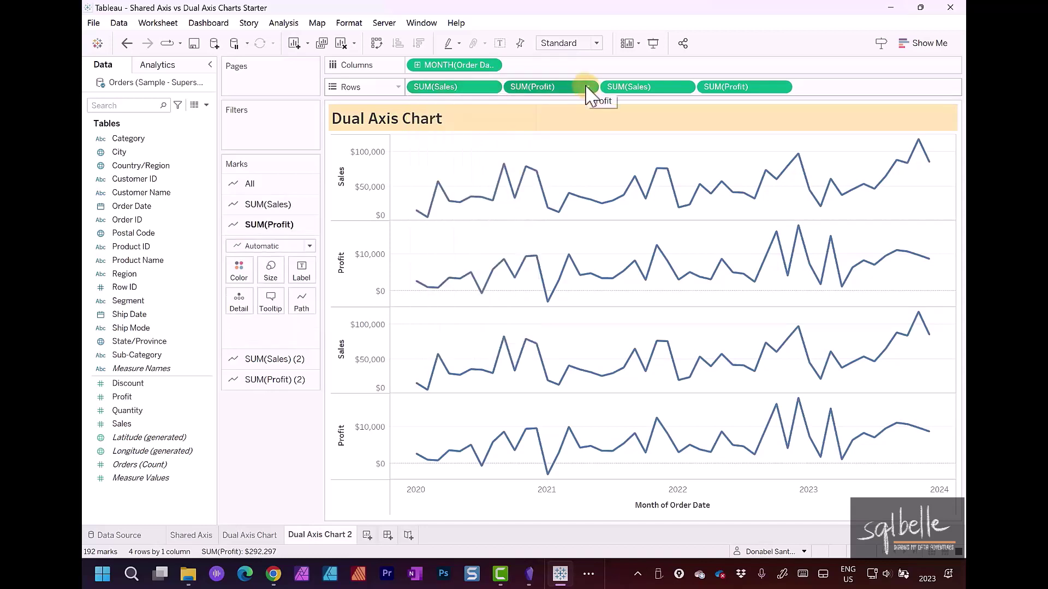
{"action": "left_click", "coordinate": [587, 88]}
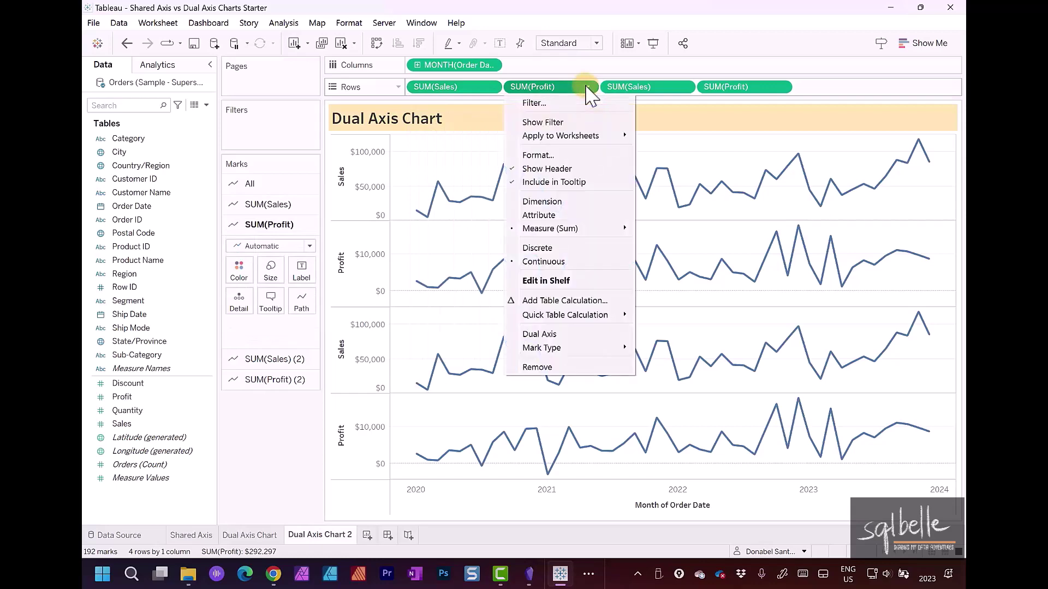
{"action": "left_click", "coordinate": [587, 87]}
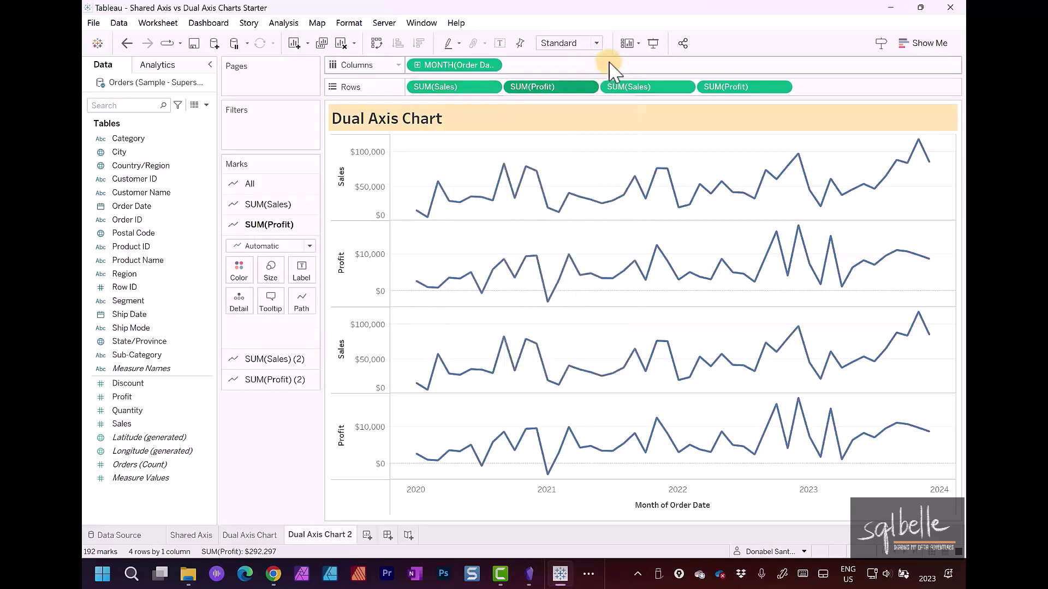
{"action": "left_click", "coordinate": [587, 88]}
{"action": "left_click", "coordinate": [587, 335]}
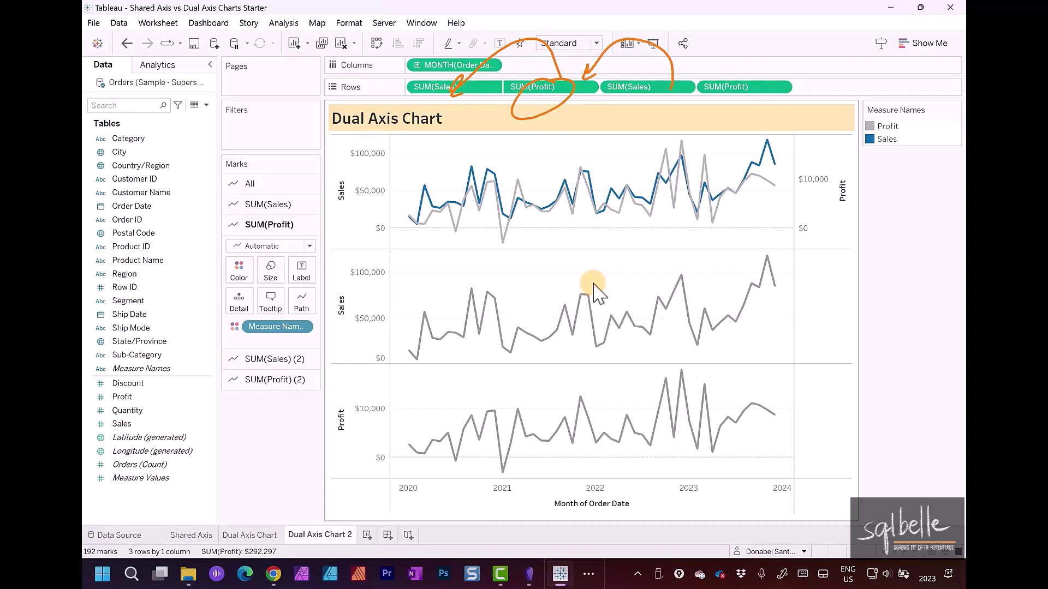
- Check the second Sales field's options and combine the last Profit with the second Sales as a dual axis
{"action": "left_click", "coordinate": [684, 87]}
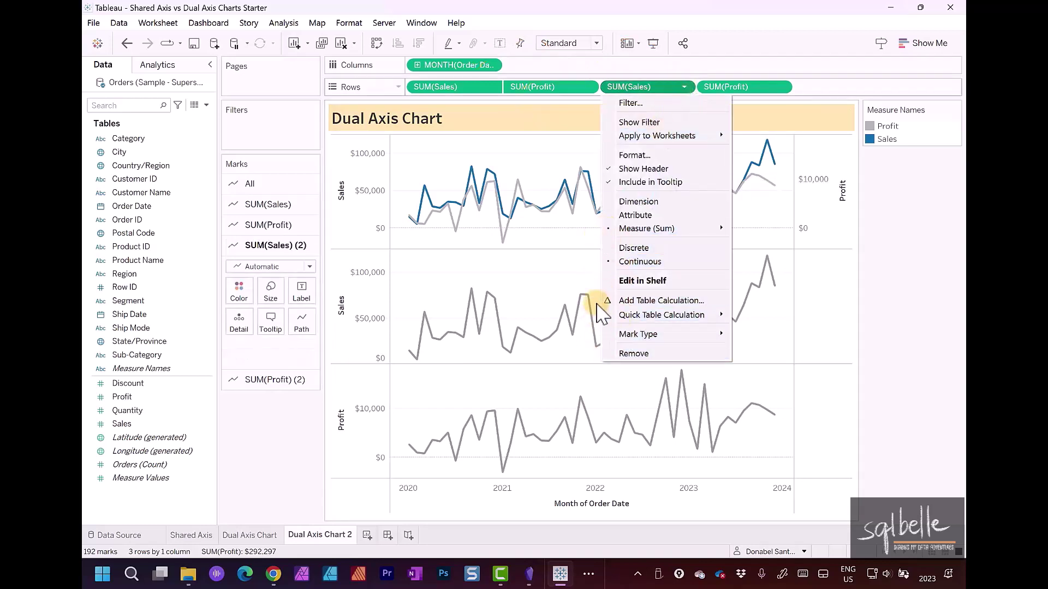
{"action": "left_click", "coordinate": [742, 90]}
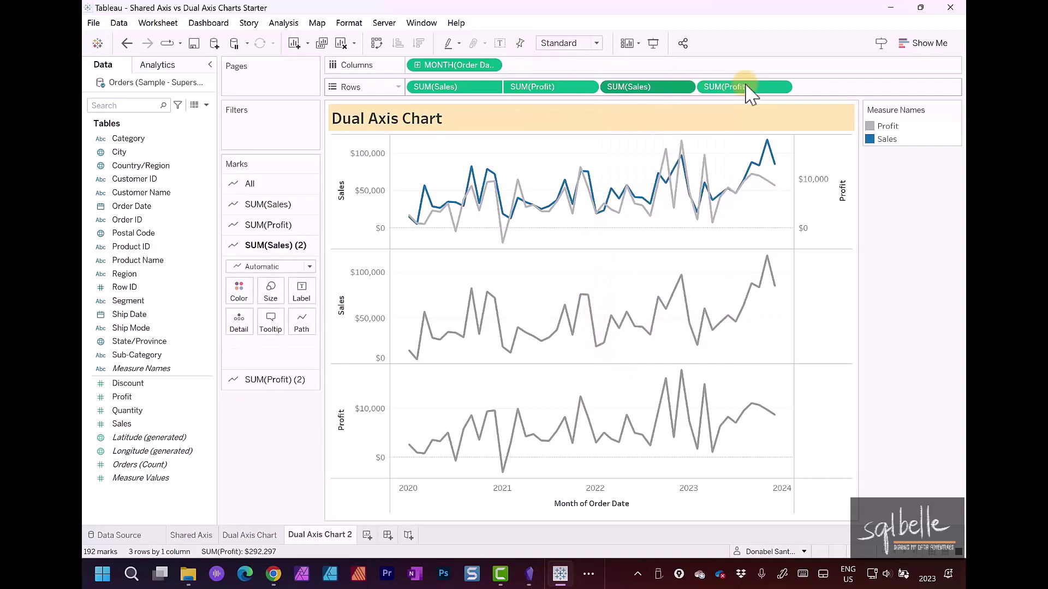
{"action": "left_click", "coordinate": [781, 87]}
{"action": "left_click", "coordinate": [757, 337]}
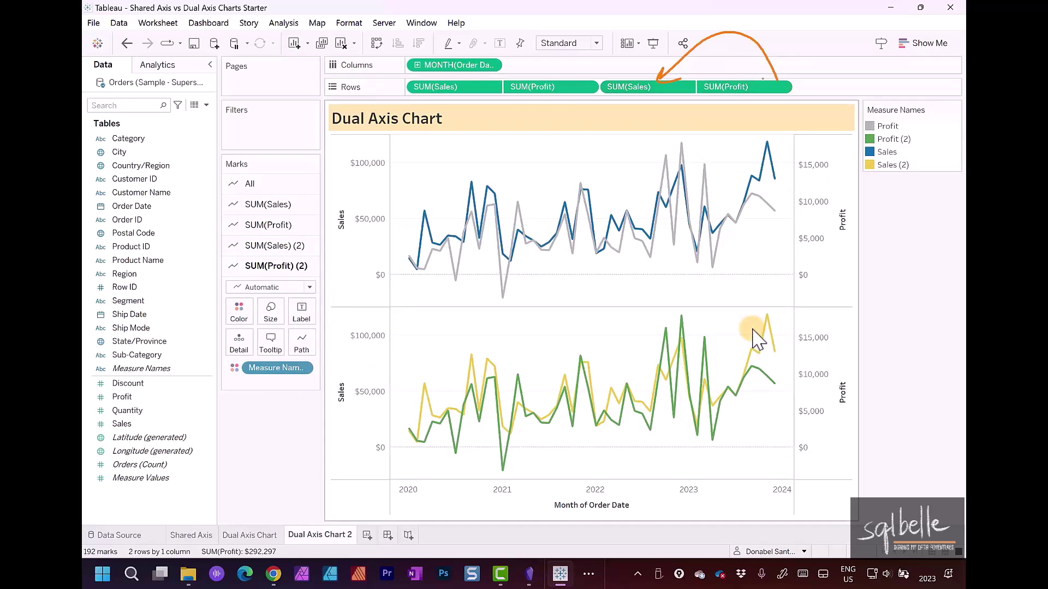
- Turn off Dual Axis for both Profit fields on Rows to separate the four measures
{"action": "left_click", "coordinate": [588, 86]}
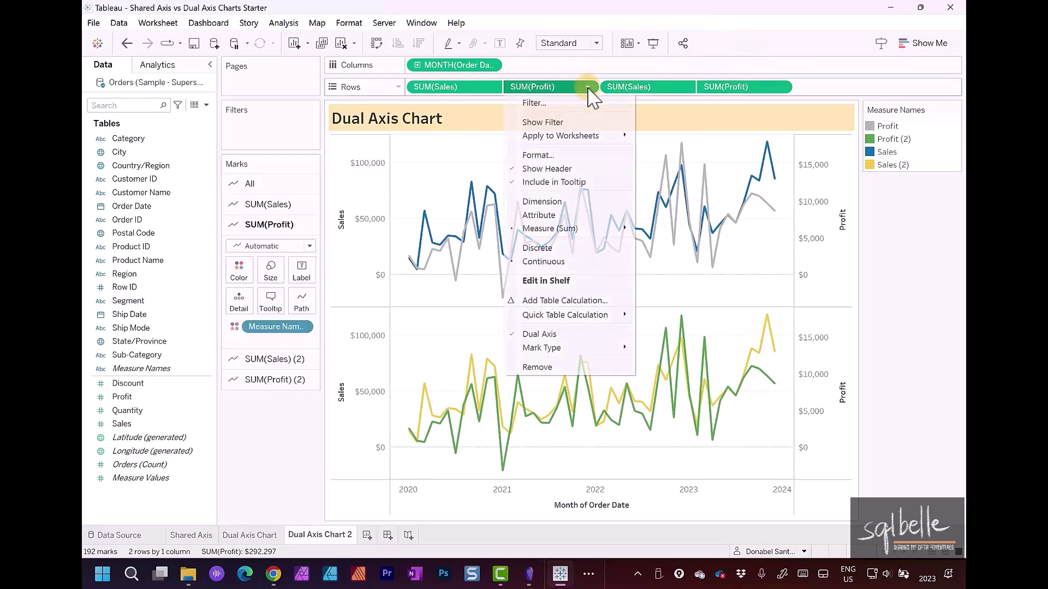
{"action": "left_click", "coordinate": [549, 334]}
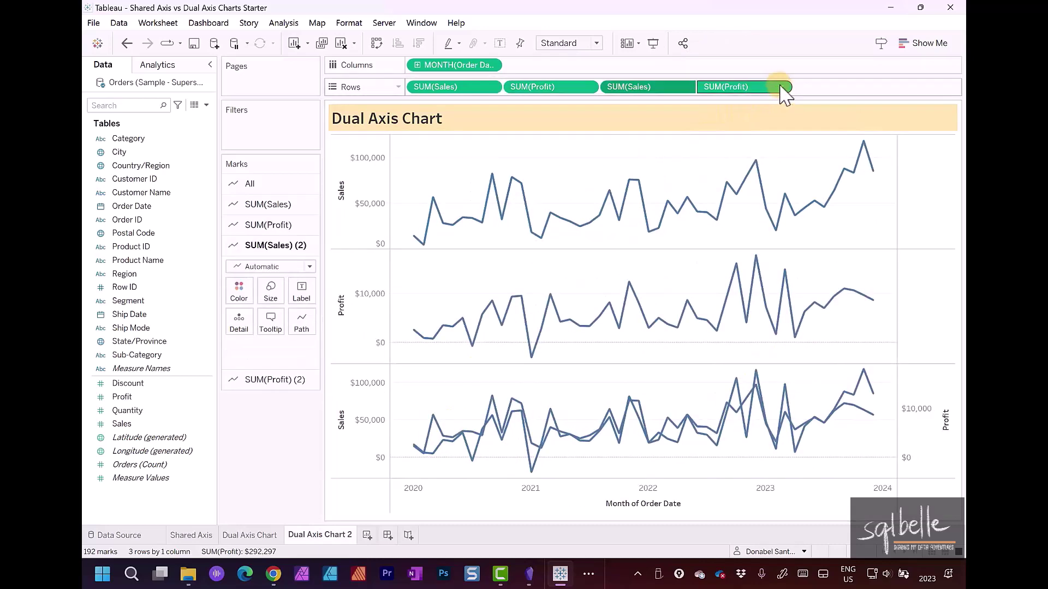
{"action": "left_click", "coordinate": [781, 87]}
{"action": "left_click", "coordinate": [745, 335]}
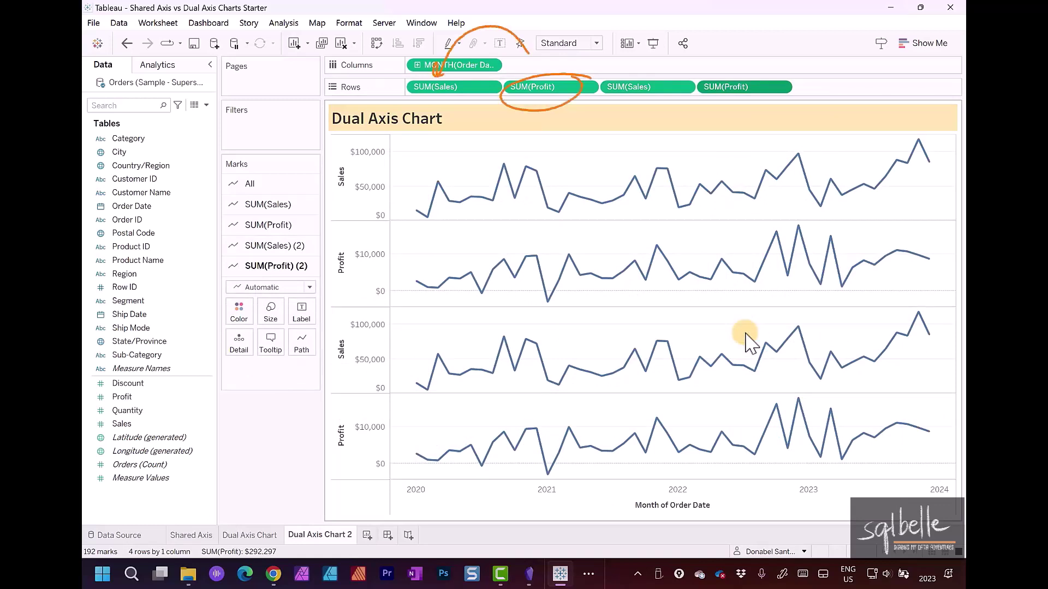
- Combine the second Sales field with the Profit field before it on Rows as a dual axis
{"action": "left_click", "coordinate": [684, 88]}
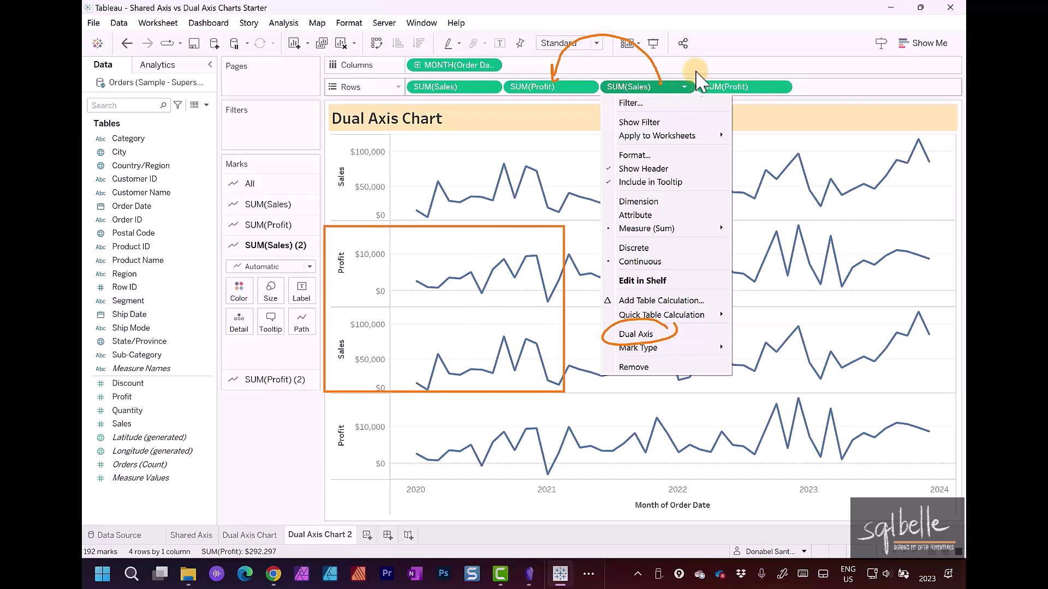
{"action": "left_click", "coordinate": [685, 88]}
{"action": "left_click", "coordinate": [684, 88]}
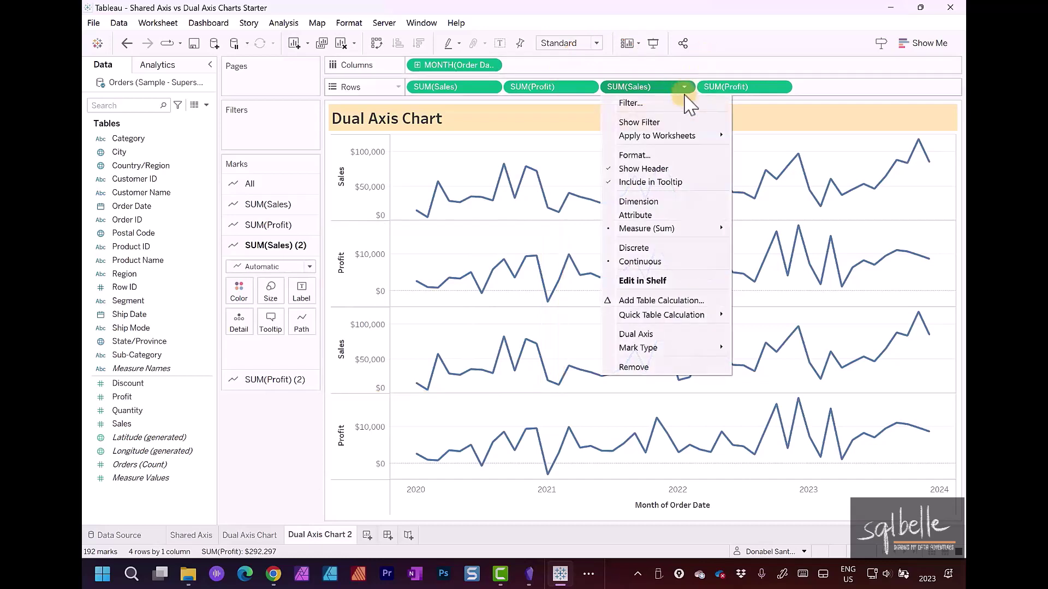
{"action": "left_click", "coordinate": [663, 331]}
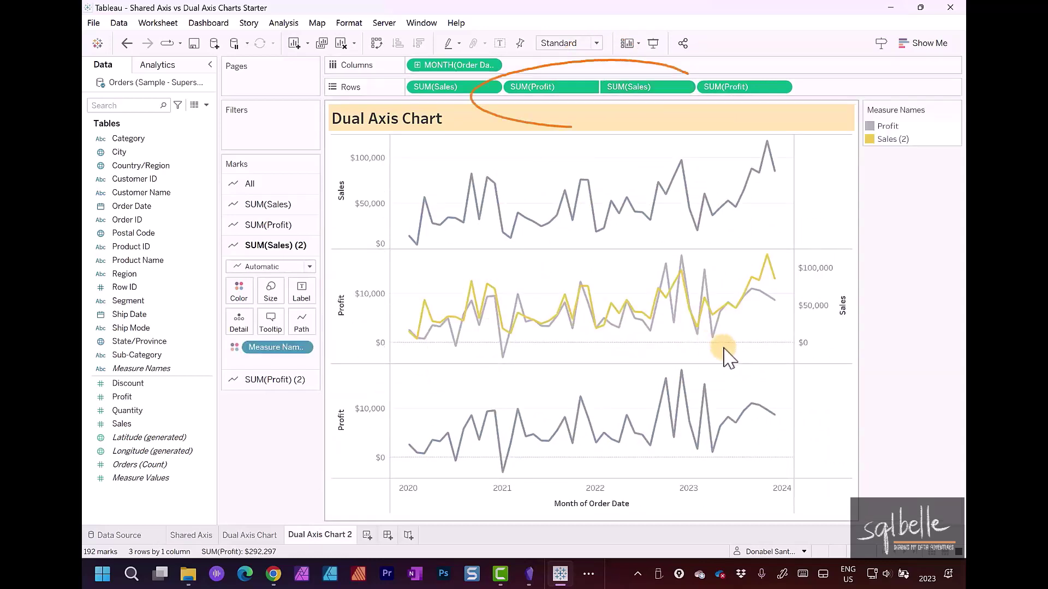